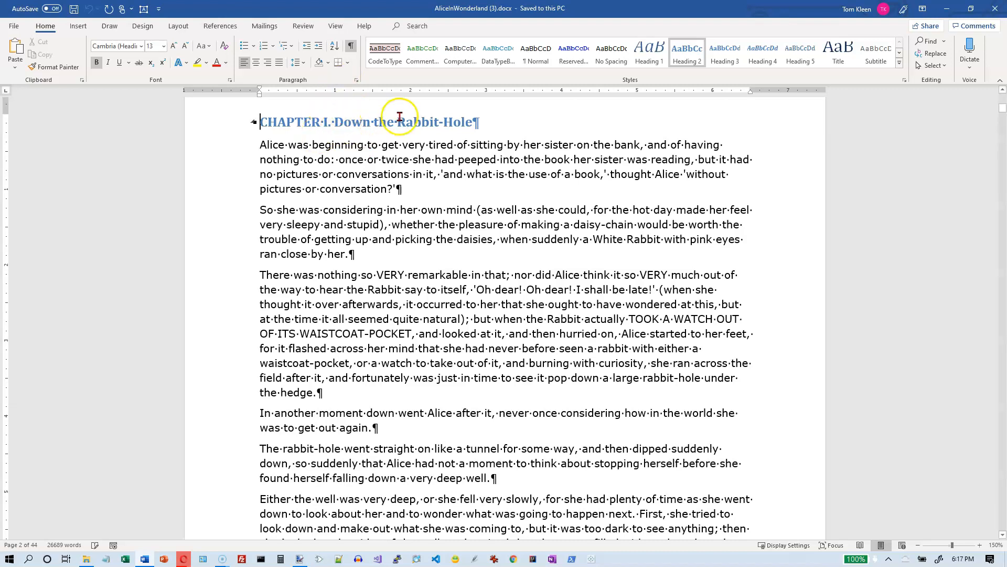
left_click(261, 147)
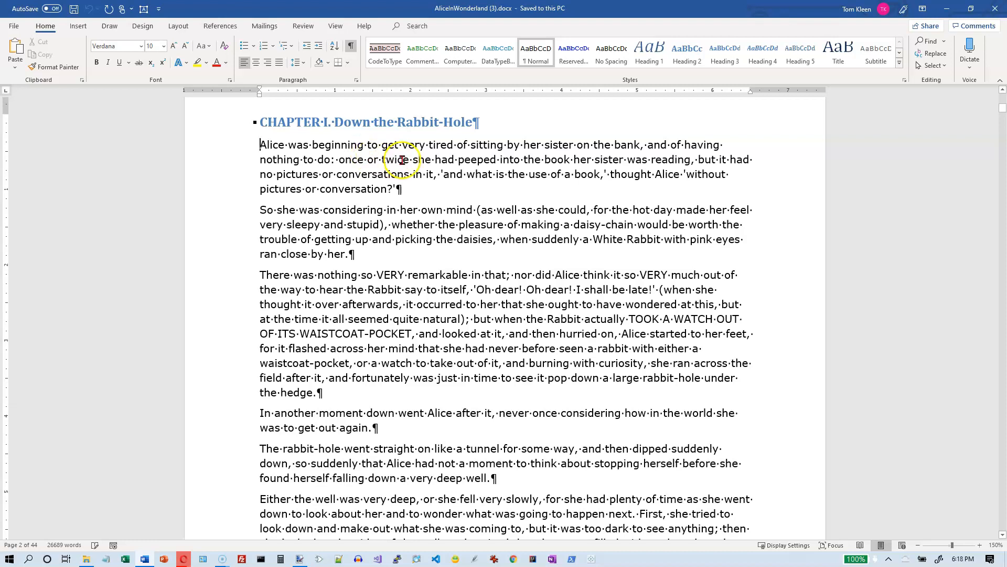
scroll(399, 156, "up", 5)
scroll(404, 156, "down", 5)
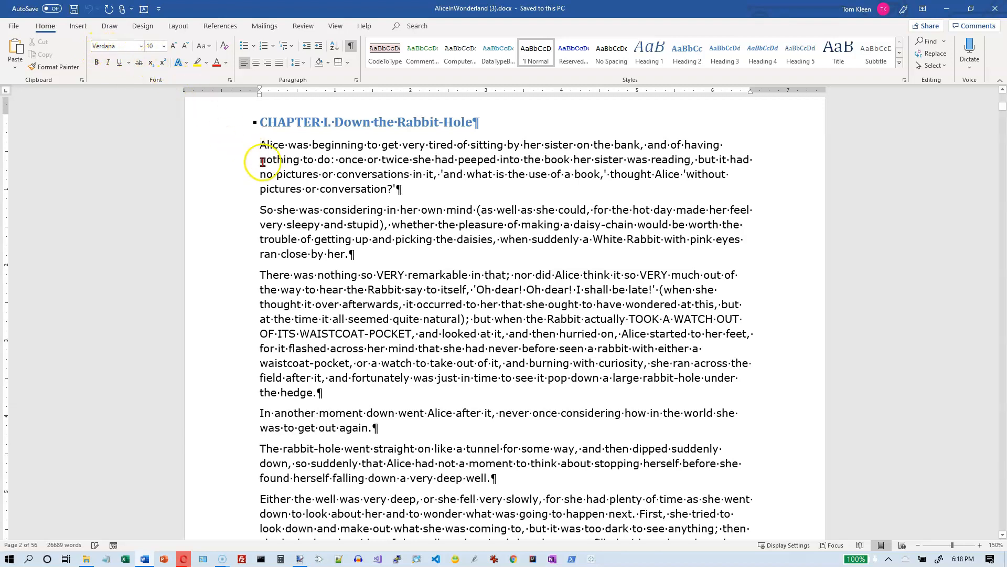
Change the font of the first body paragraph under the Chapter I heading to Arial
left_click_drag(231, 146, 229, 189)
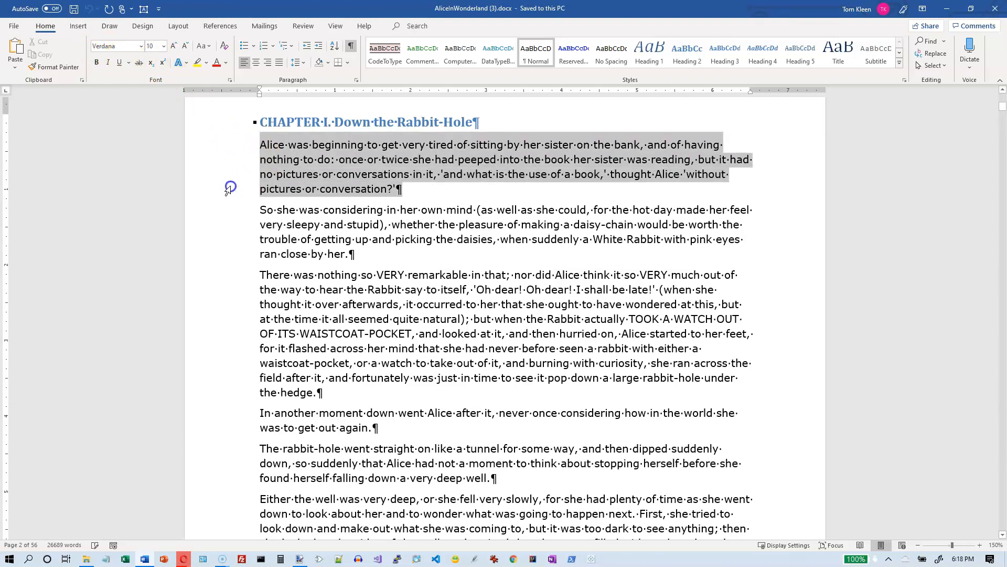
left_click(141, 47)
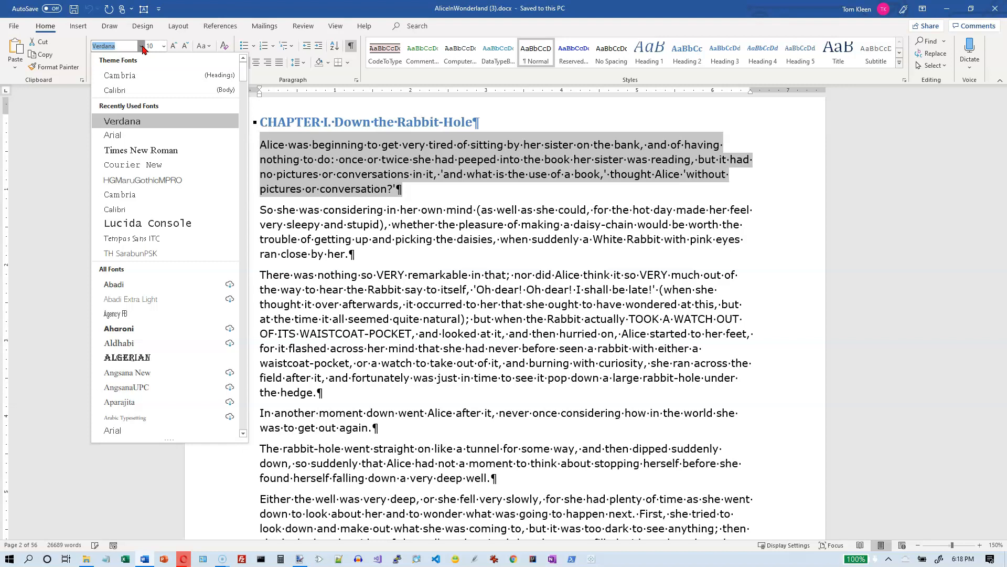
left_click(242, 226)
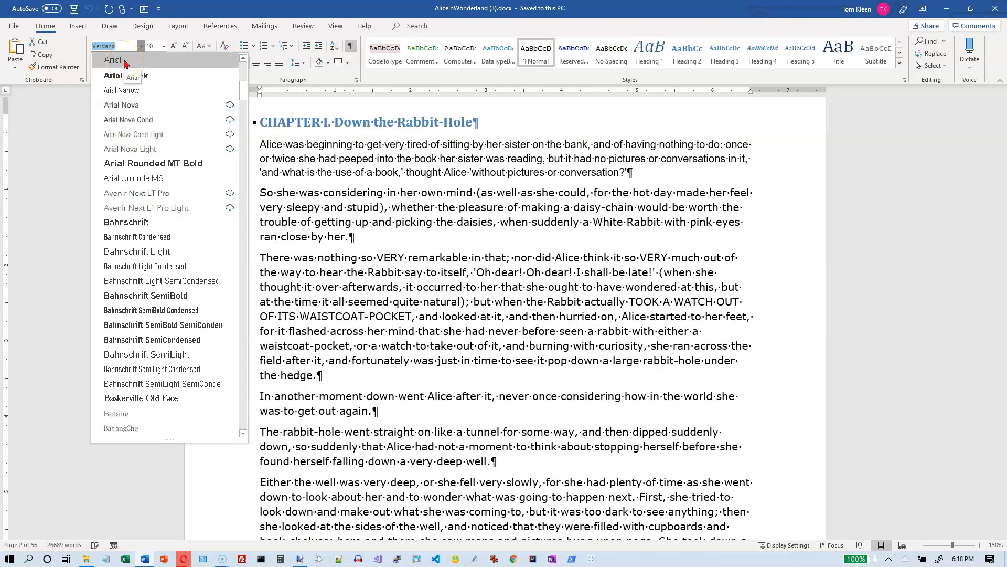
left_click(124, 61)
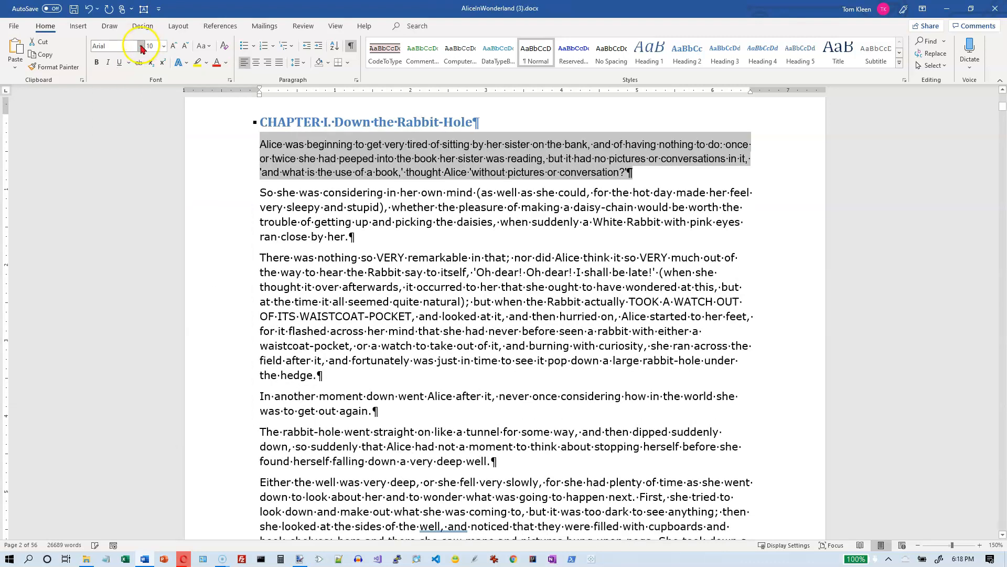
Set the selected first paragraph's font back to Verdana by entering the font name
left_click(140, 47)
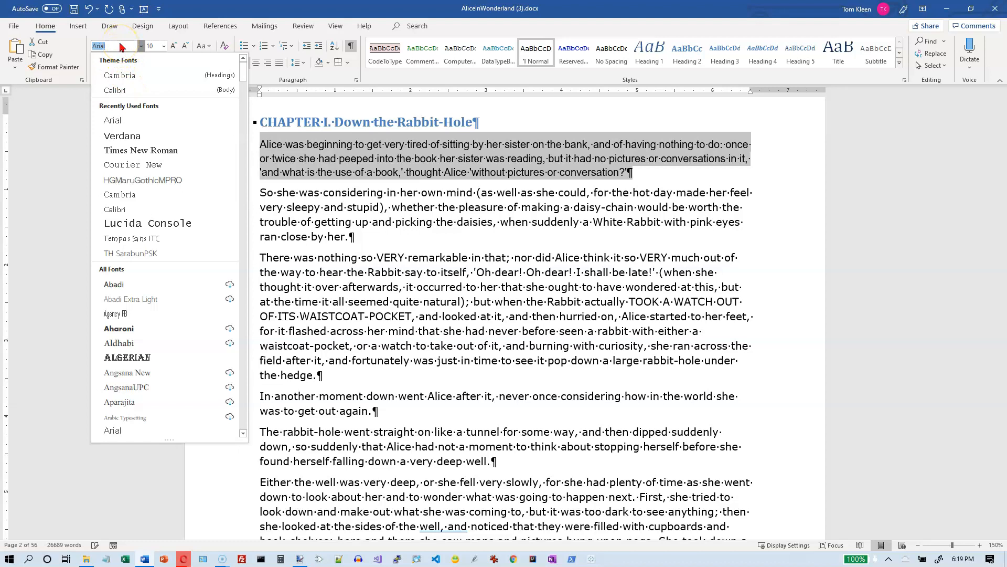
key("Down")
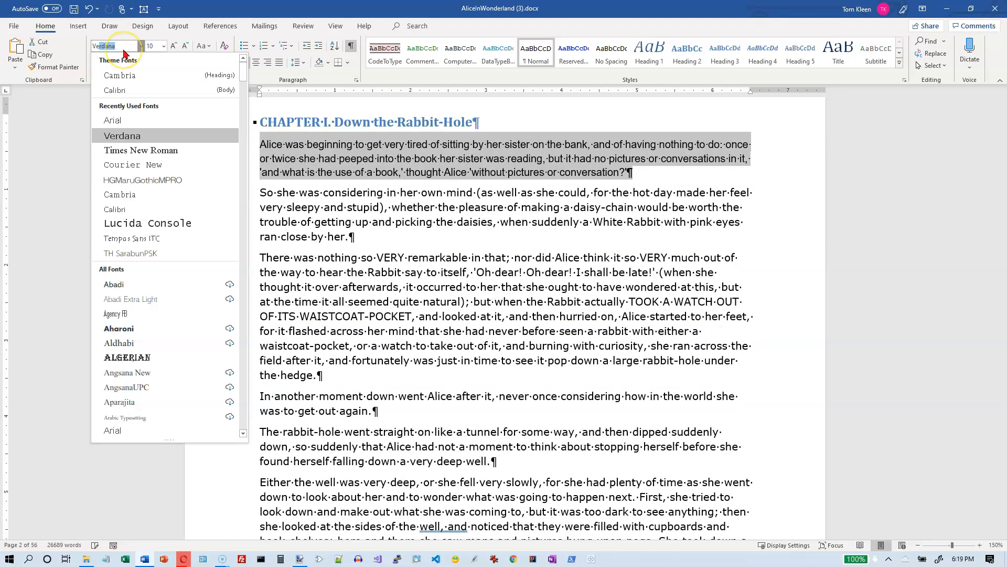
mouse_move(125, 53)
left_mouse_down()
mouse_move(102, 53)
mouse_move(119, 47)
left_mouse_up()
left_click(118, 49)
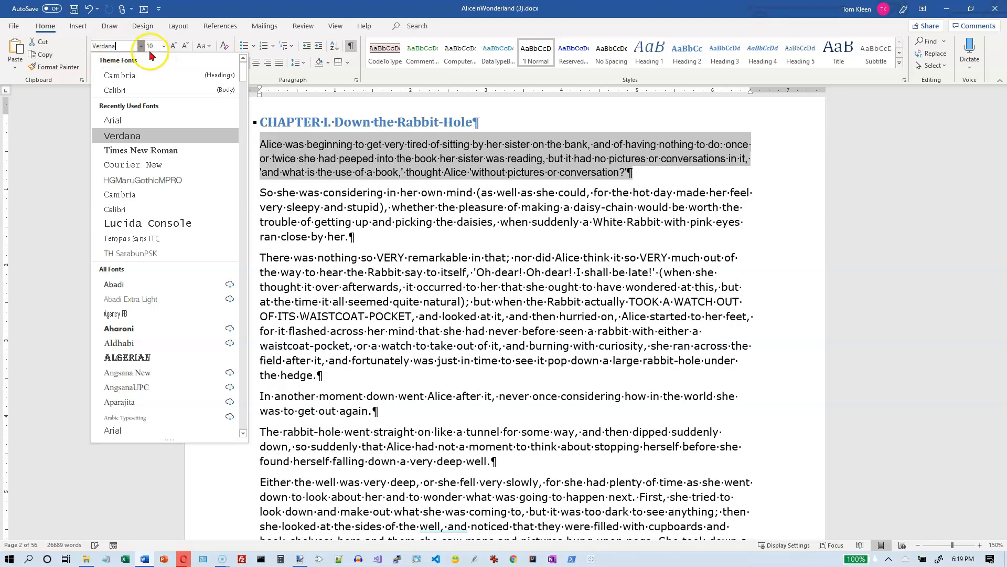
key("Return")
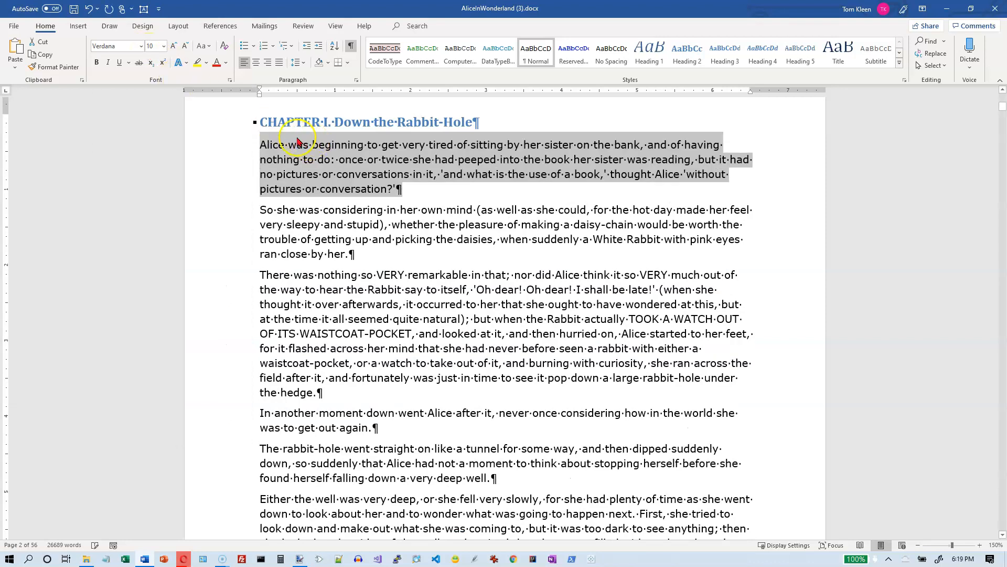
left_click(163, 49)
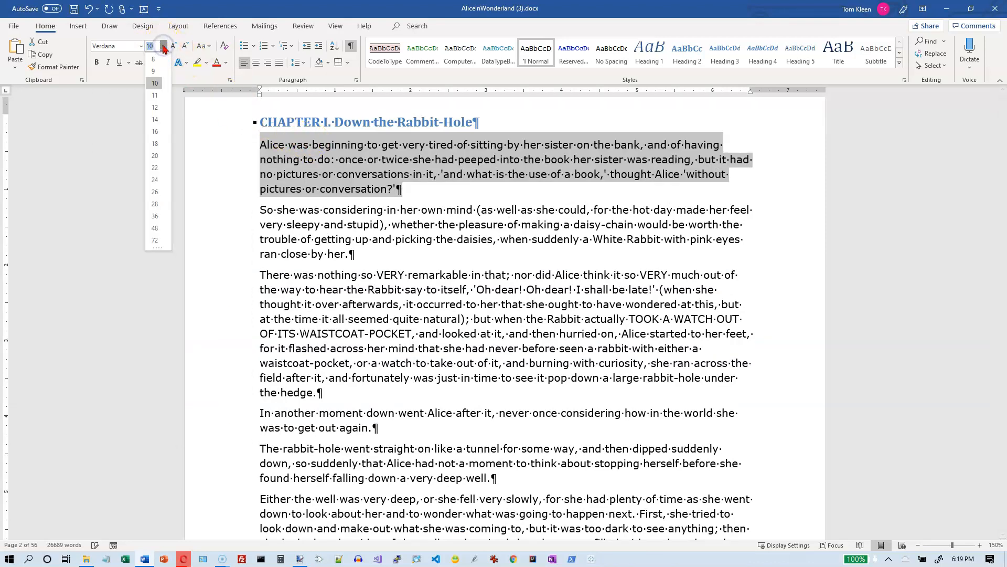
left_click(159, 60)
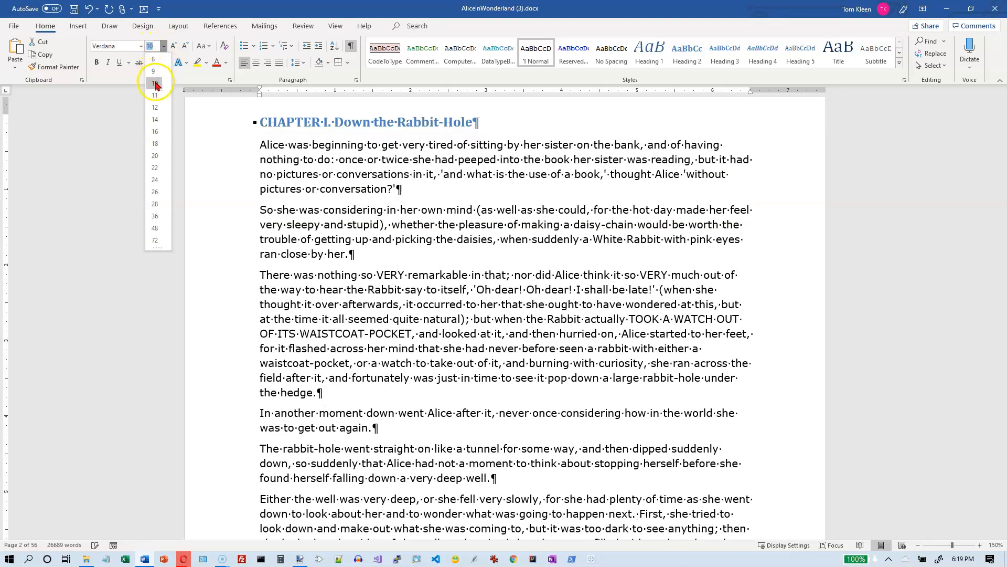
left_click(161, 109)
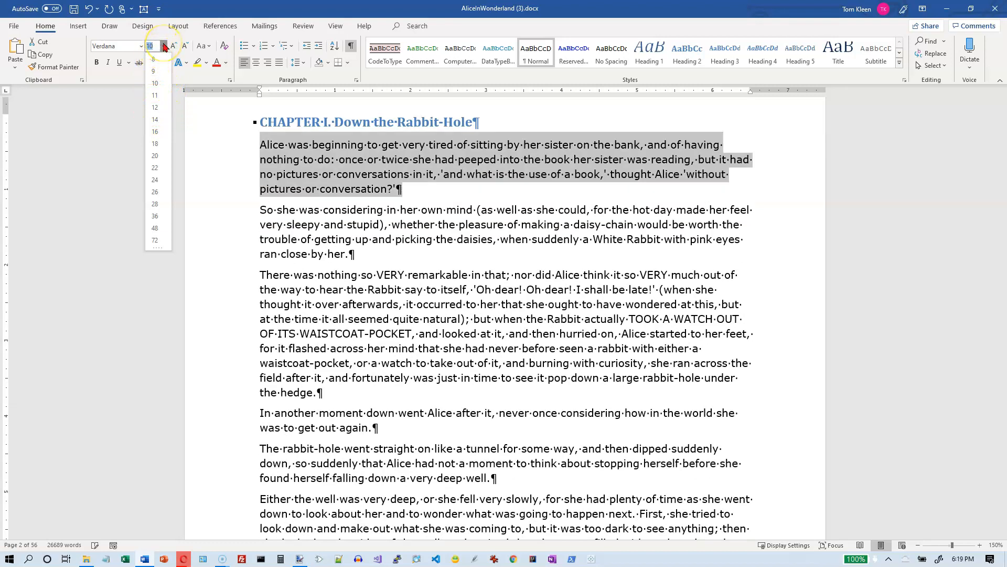
left_click(164, 47)
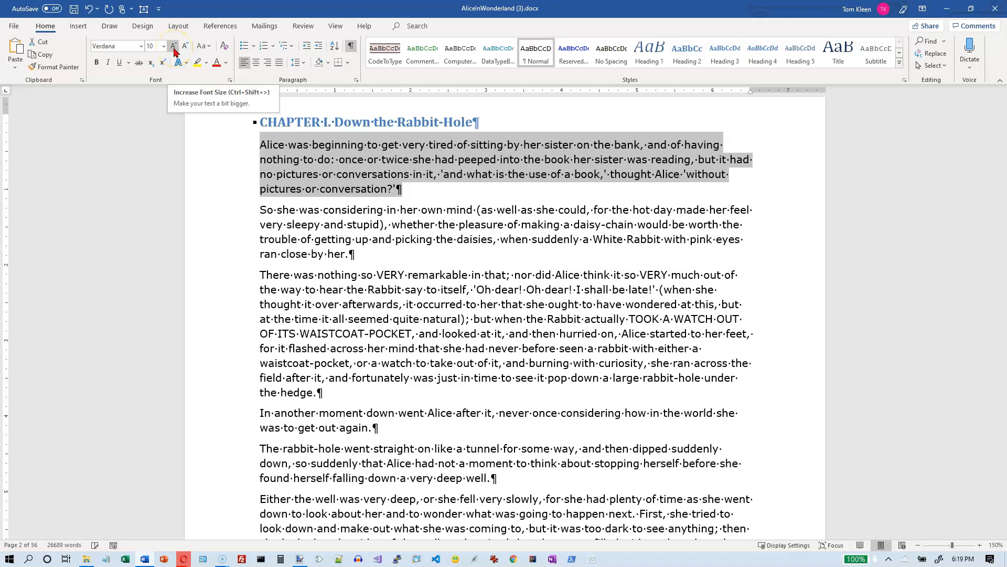
Increase the first paragraph's font size one increment at a time up to 22
left_click(173, 47)
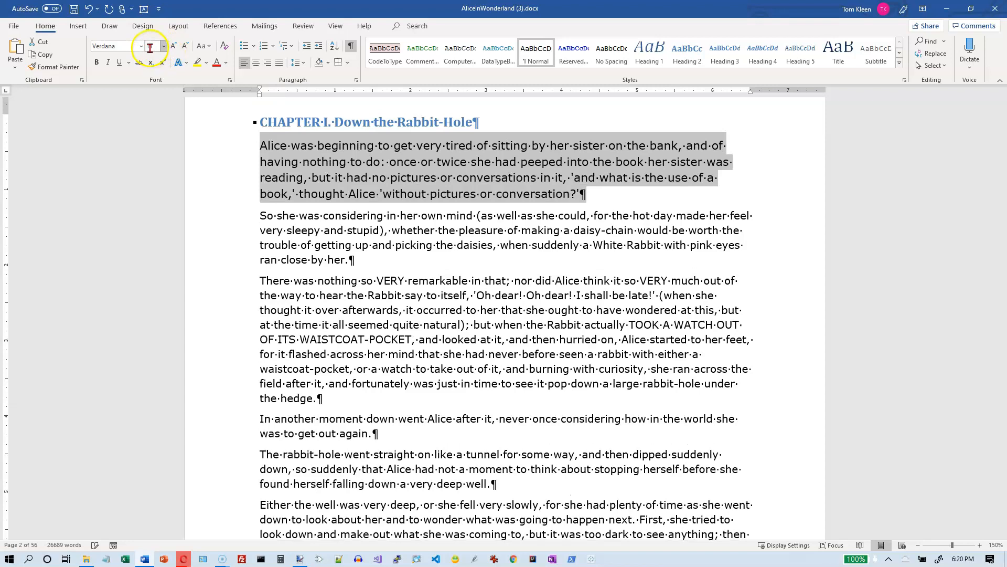
left_click(174, 48)
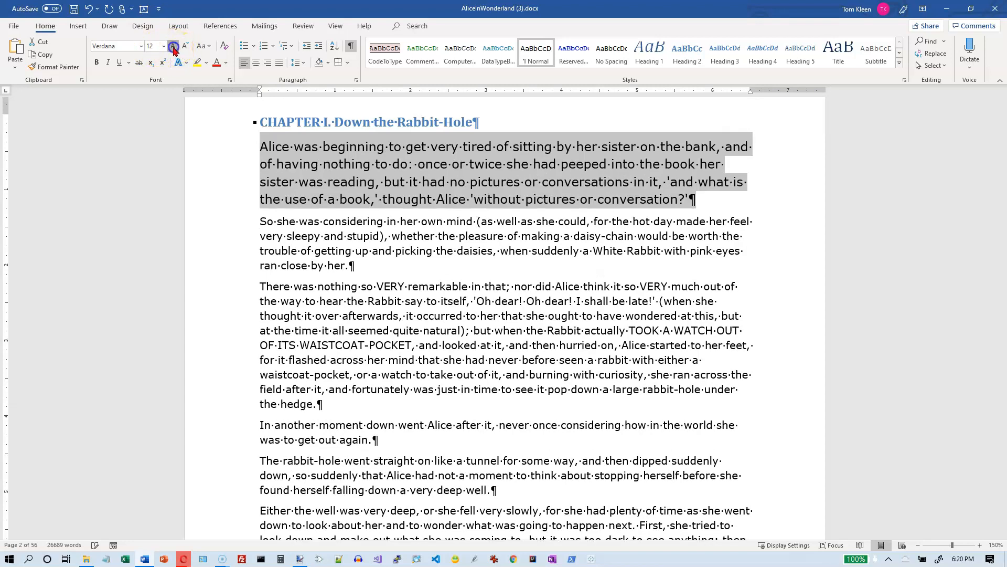
left_click(174, 47)
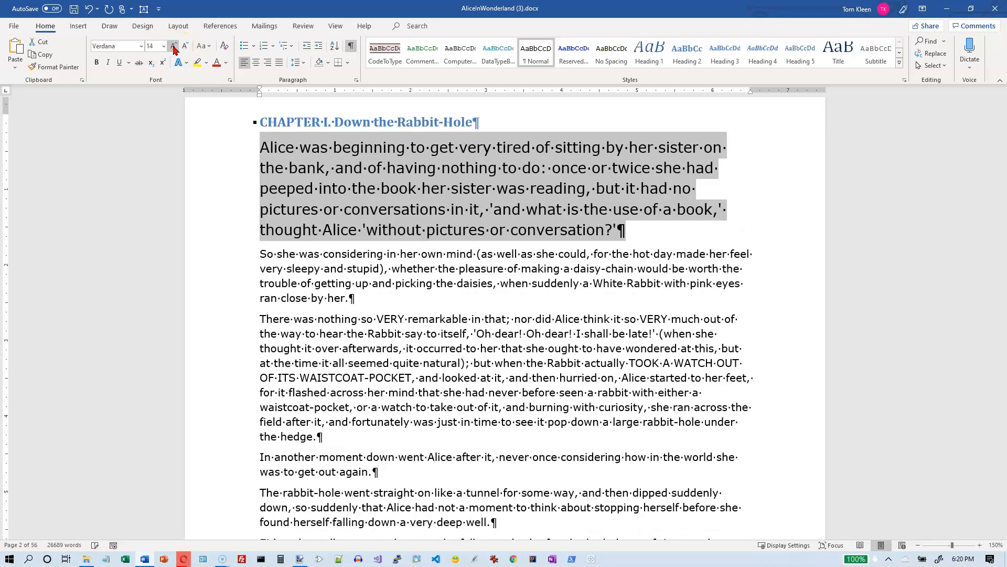
left_click(163, 47)
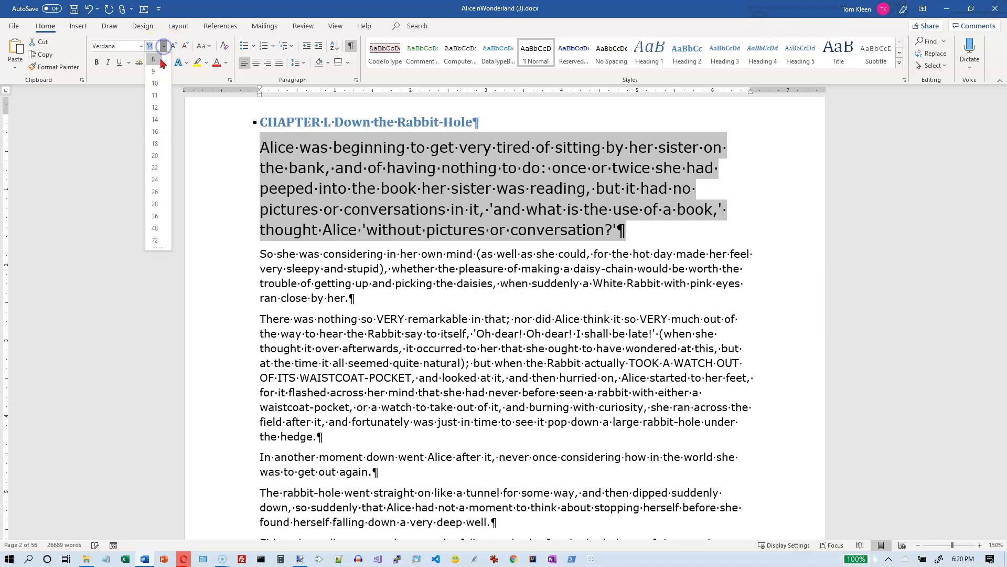
left_click(174, 47)
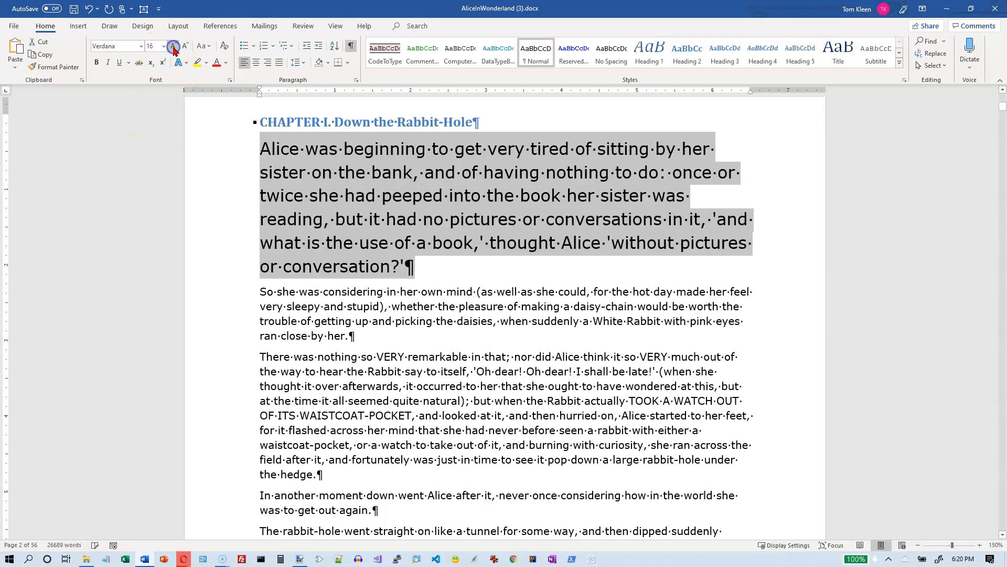
left_click(173, 47)
left_click(174, 48)
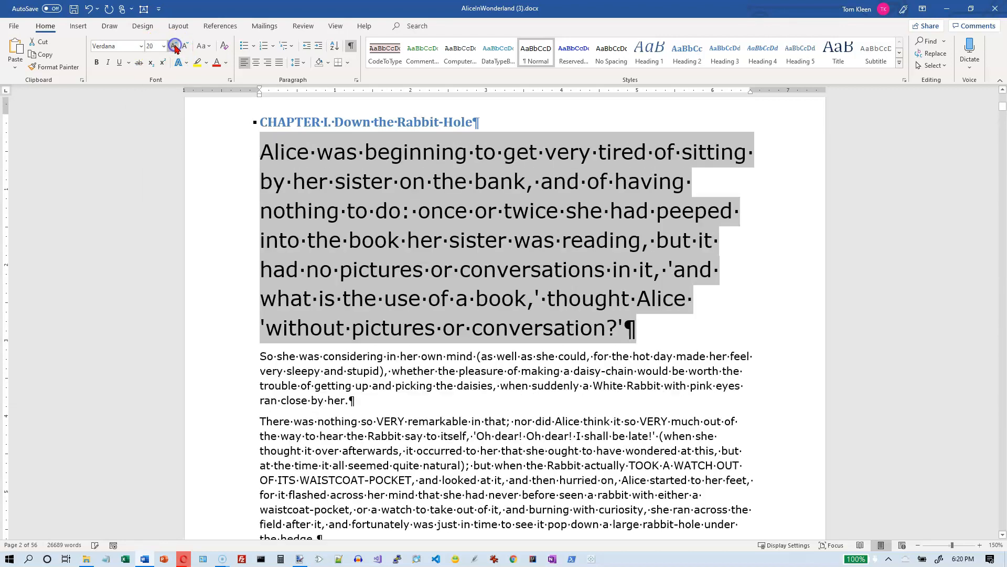
left_click(175, 48)
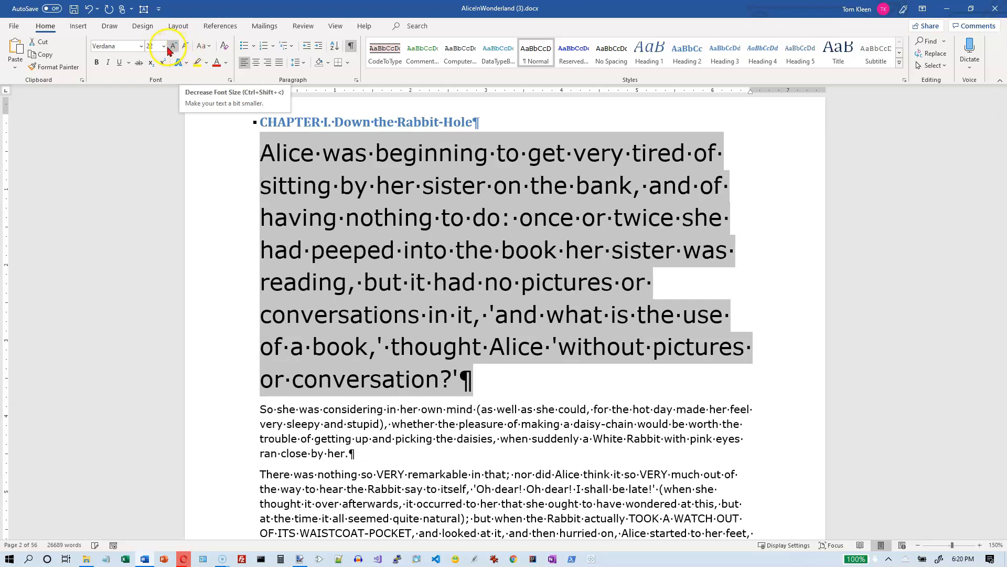
Decrease the first paragraph's font size one increment at a time down to 10
left_click(163, 46)
left_click(163, 47)
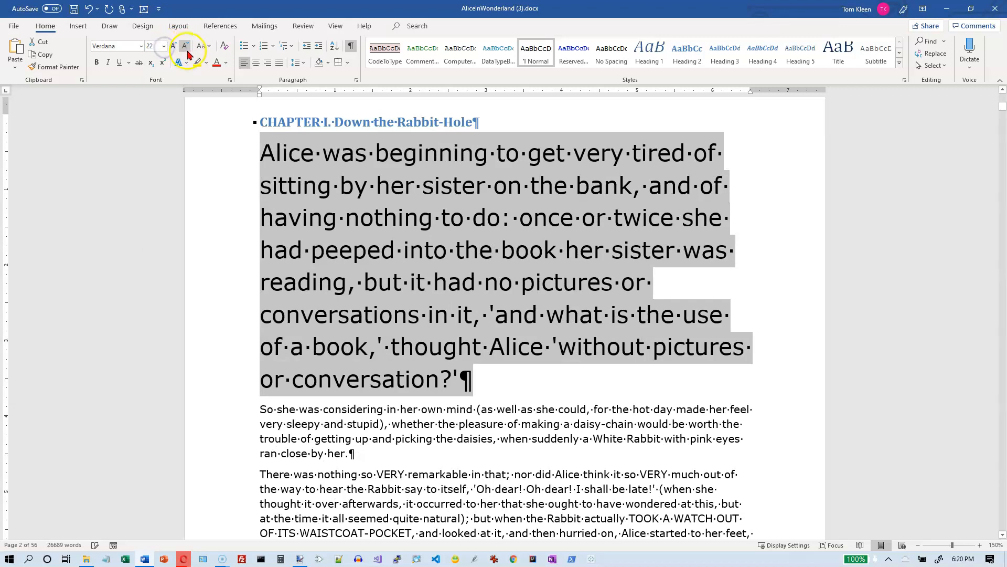
left_click(186, 49)
left_click(185, 48)
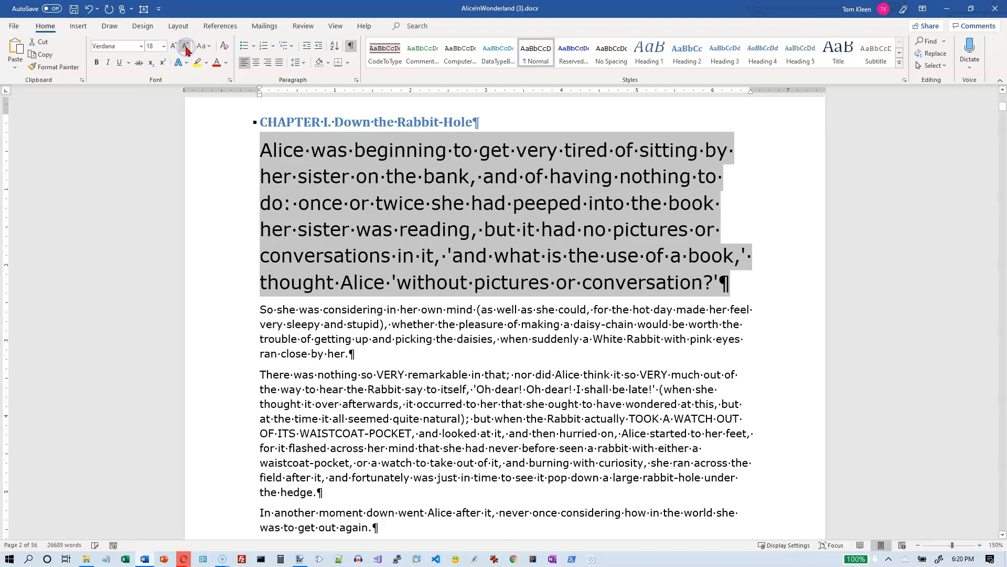
left_click(185, 48)
left_click(186, 49)
left_click(186, 48)
left_click(186, 48)
left_click(188, 48)
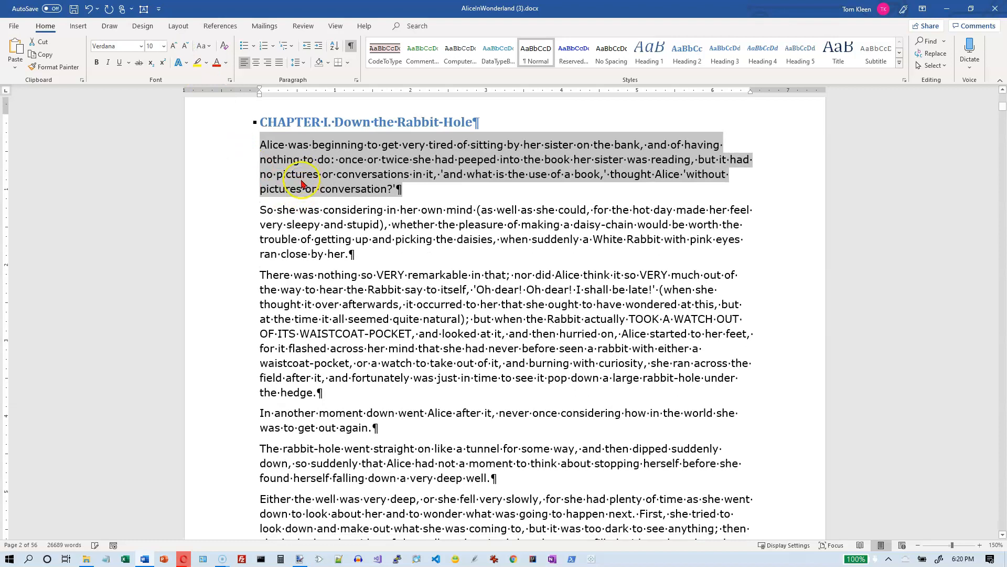
Apply sentence case to the first paragraph, and after reselecting the whole paragraph convert it to lowercase
left_click(212, 48)
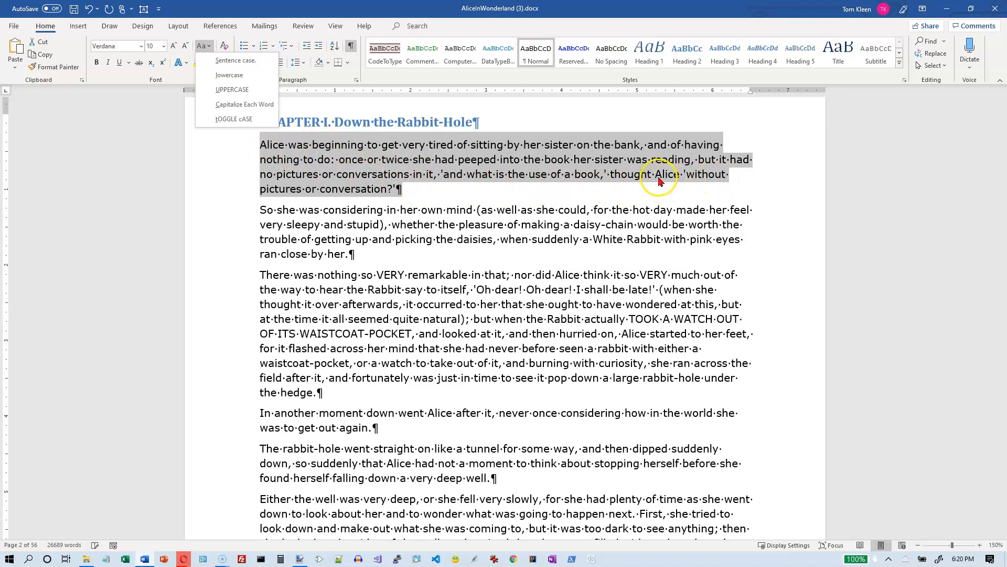
left_click(239, 61)
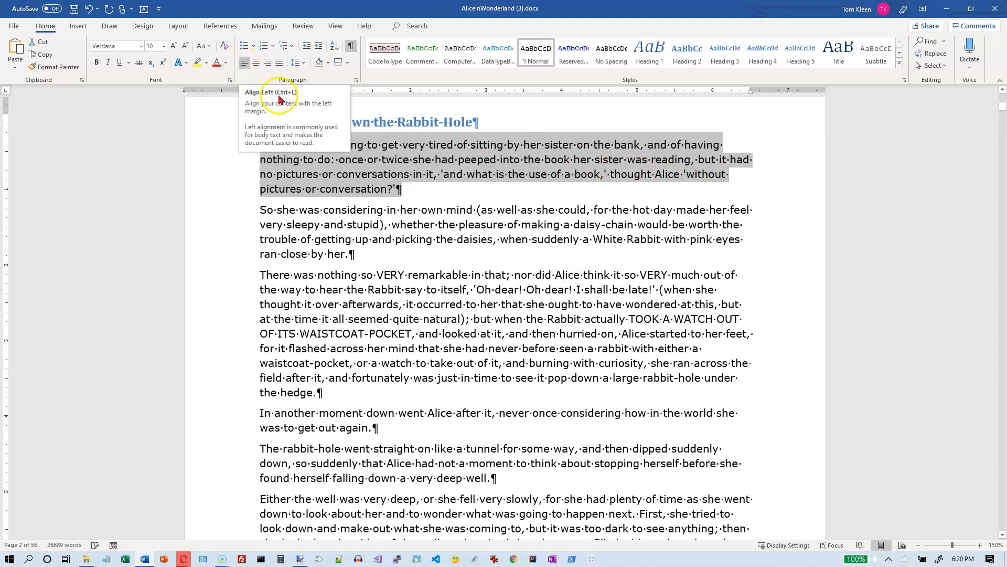
left_click(483, 160)
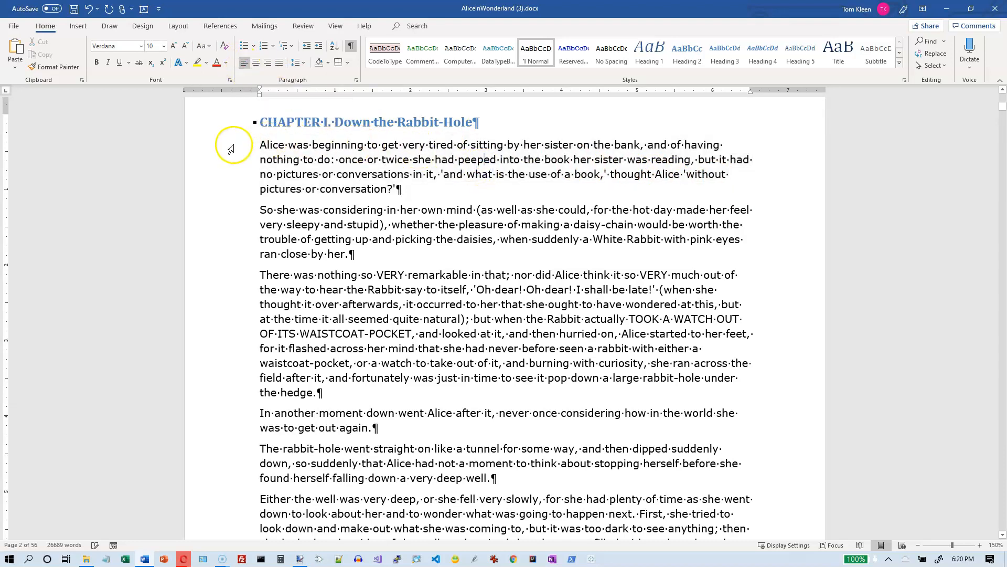
left_click_drag(236, 146, 237, 190)
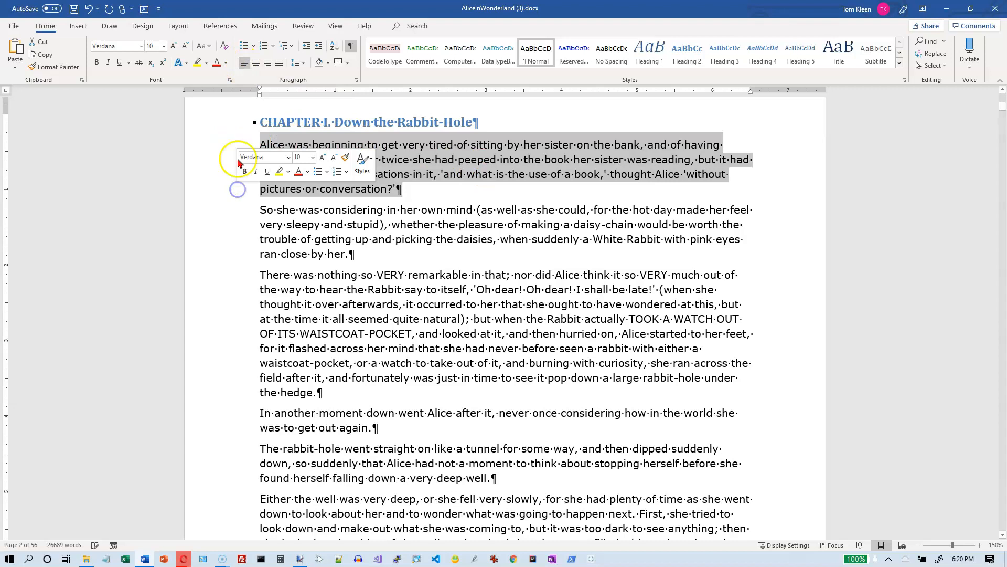
left_click(207, 47)
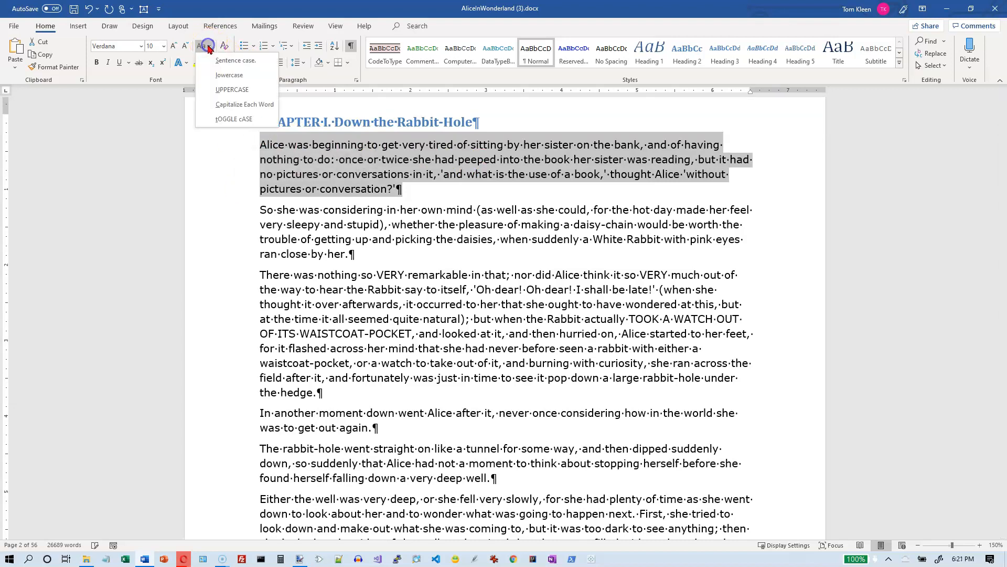
left_click(224, 76)
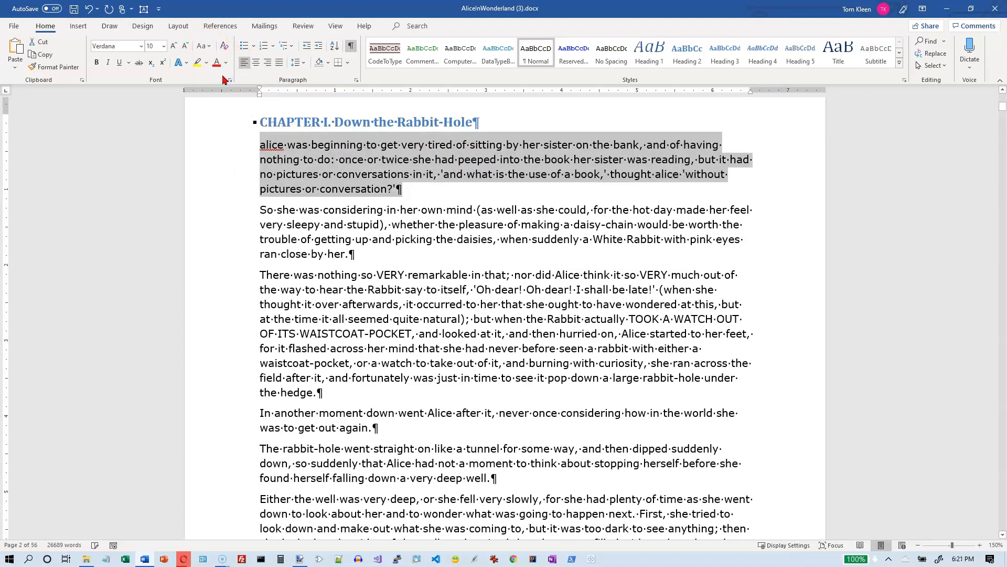
Convert the first paragraph to uppercase, and follow it with the Capitalize Each Word case
left_click(206, 47)
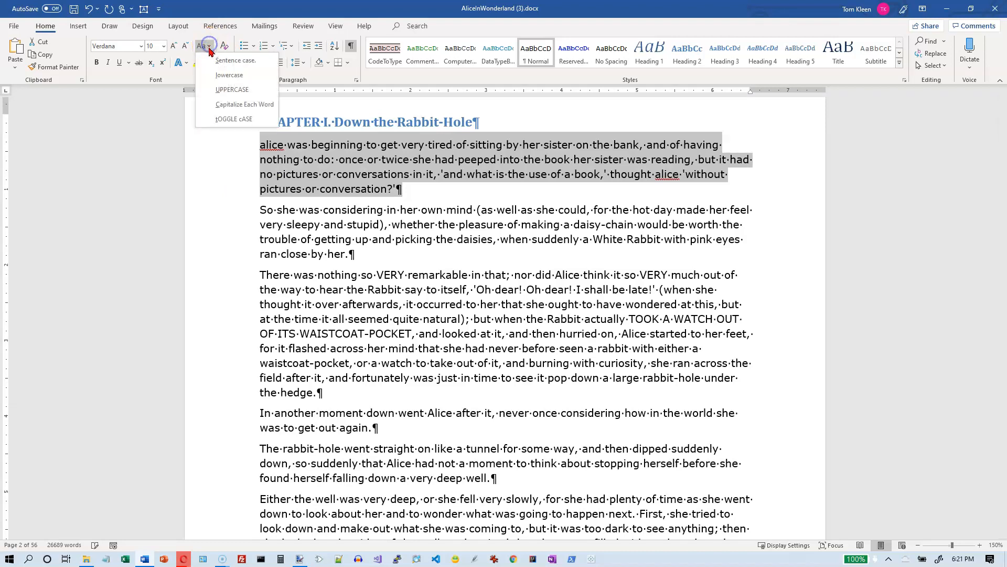
left_click(225, 90)
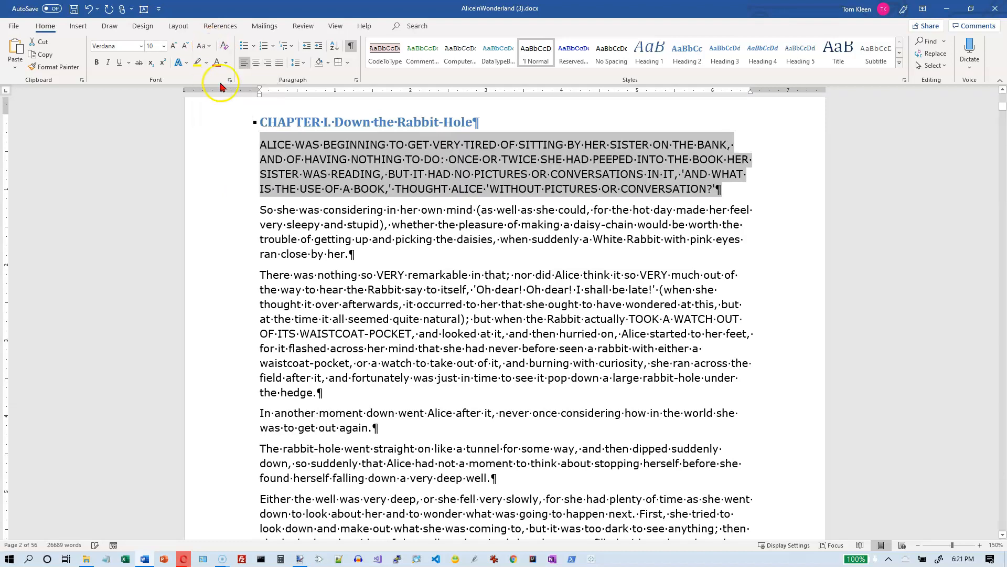
left_click(203, 46)
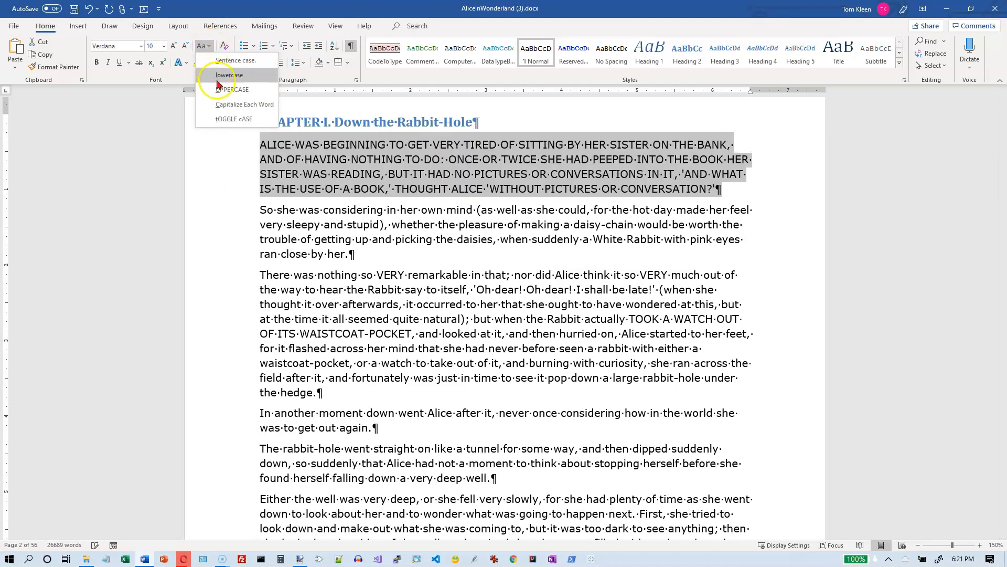
left_click(224, 104)
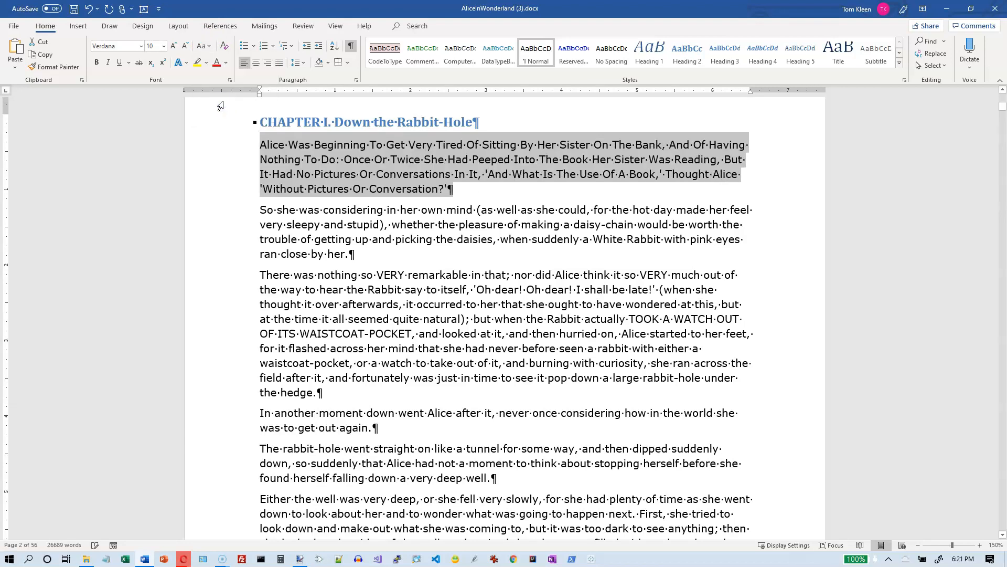
Apply toggle case to the first paragraph, and undo the case changes to bring back its original capitalization
left_click(211, 46)
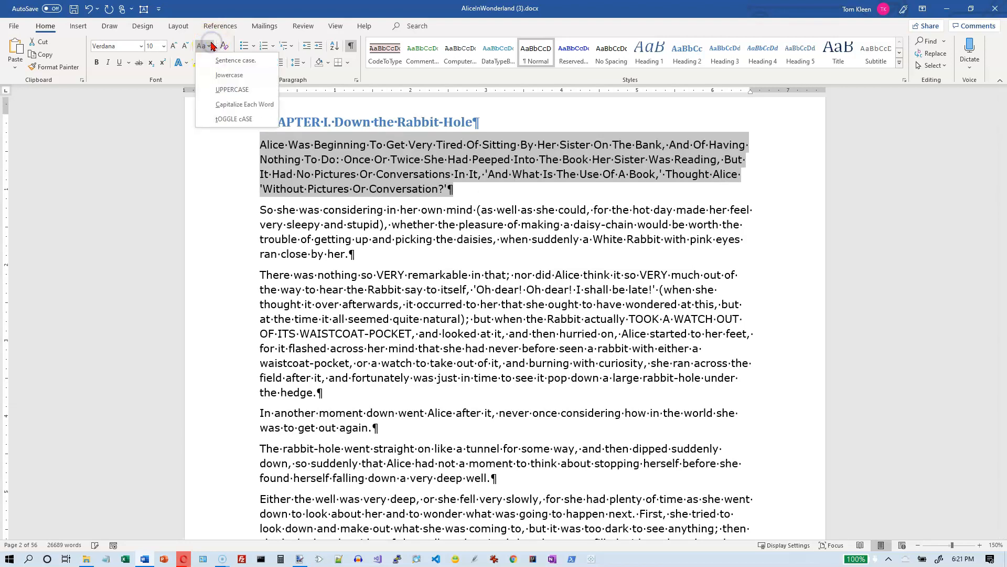
left_click(229, 119)
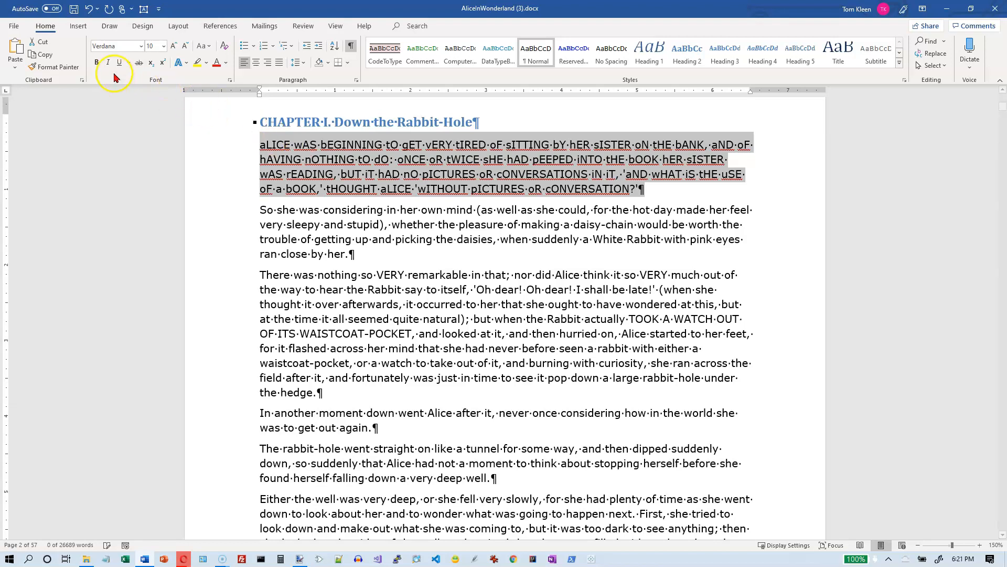
left_click(89, 9)
left_click(90, 9)
left_click(90, 9)
left_click(89, 9)
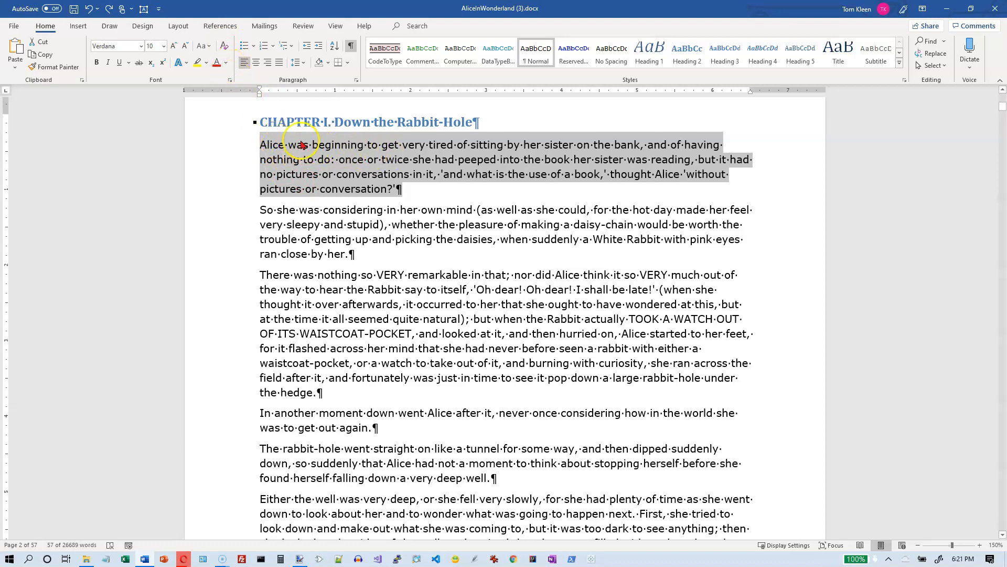
Clear all formatting from the heading "CHAPTER I. Down the Rabbit-Hole" and undo the clearing
left_click(223, 46)
left_click(230, 126)
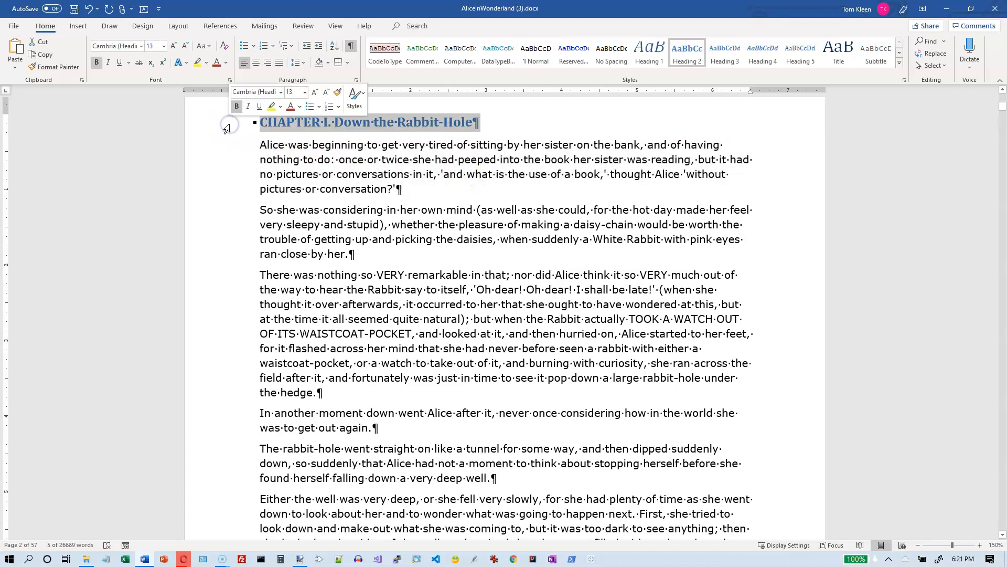
left_click(226, 48)
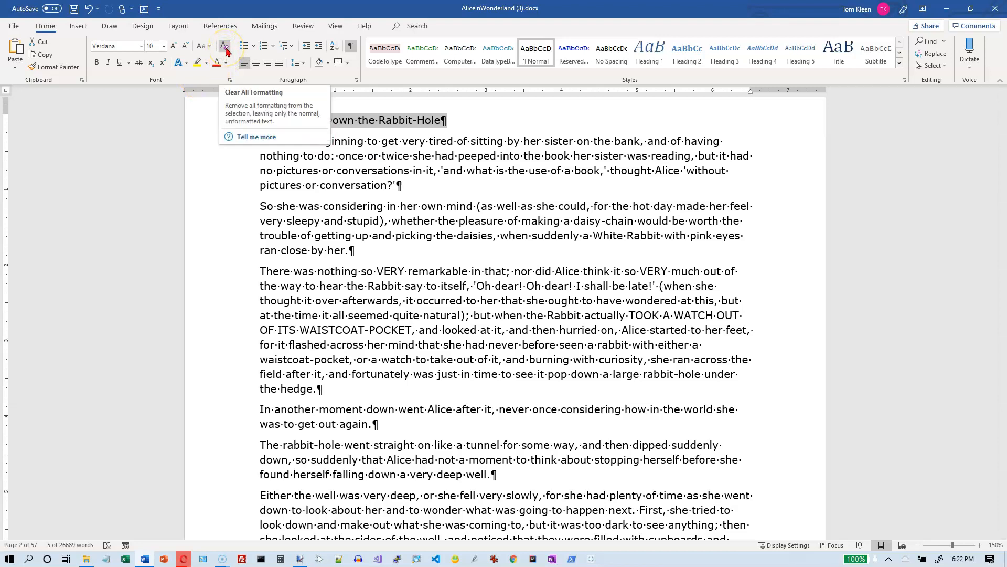
left_click(89, 8)
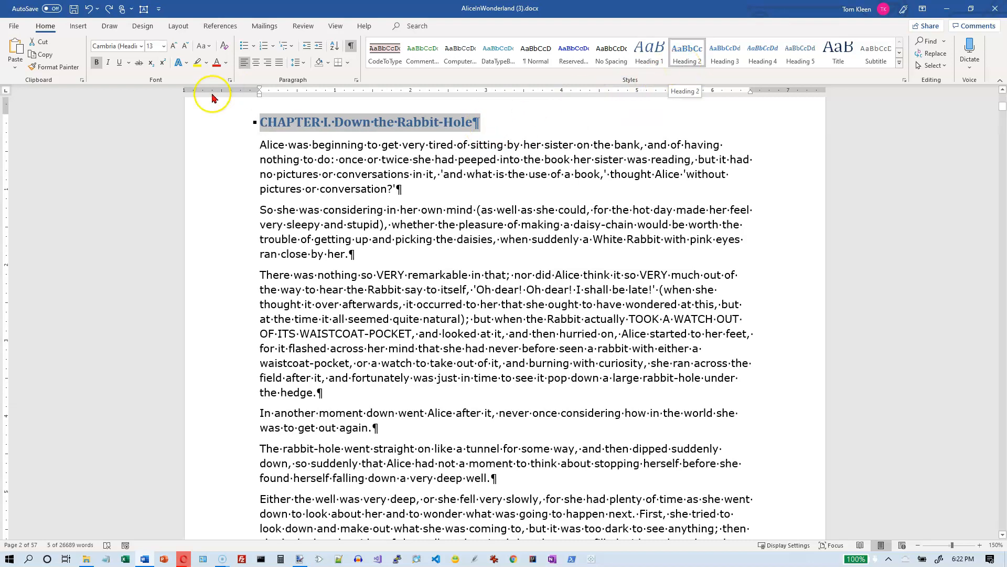
Remove bold from the Chapter I heading, and switch italic on and back off
left_click(98, 67)
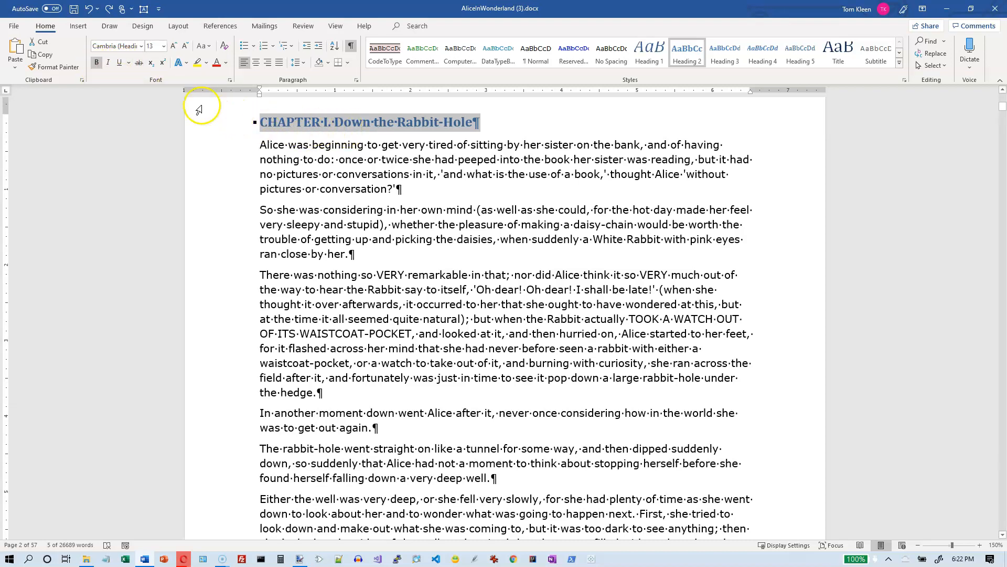
left_click(97, 63)
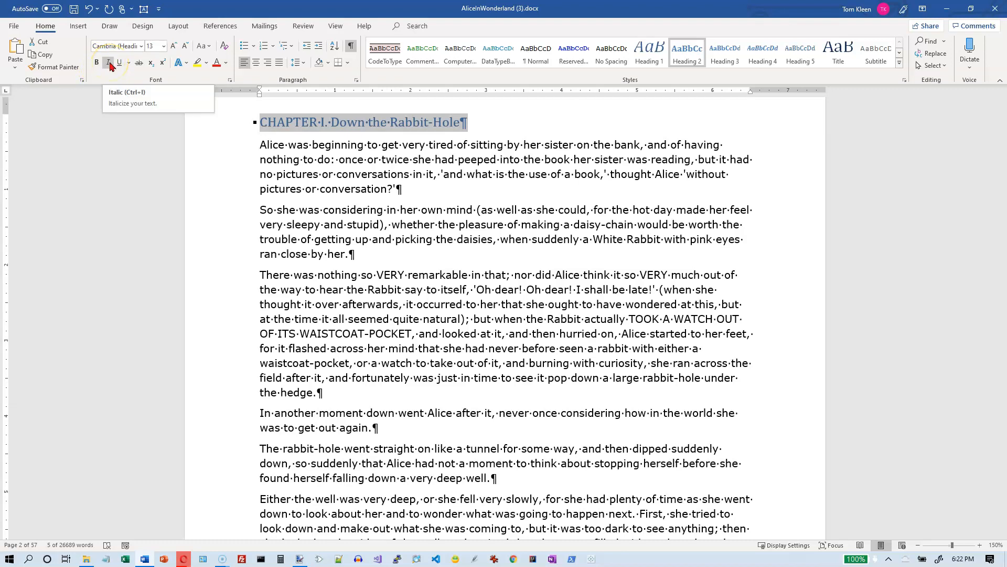
left_click(109, 63)
left_click(110, 63)
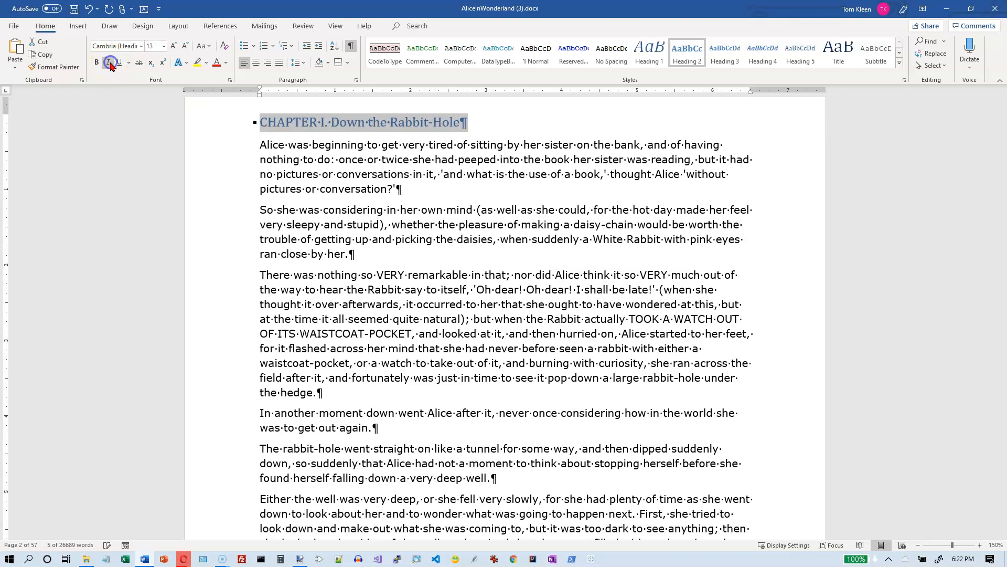
Switch underline on and off for the Chapter I heading, and do the same with strikethrough
left_click(120, 63)
left_click(120, 63)
left_click(142, 64)
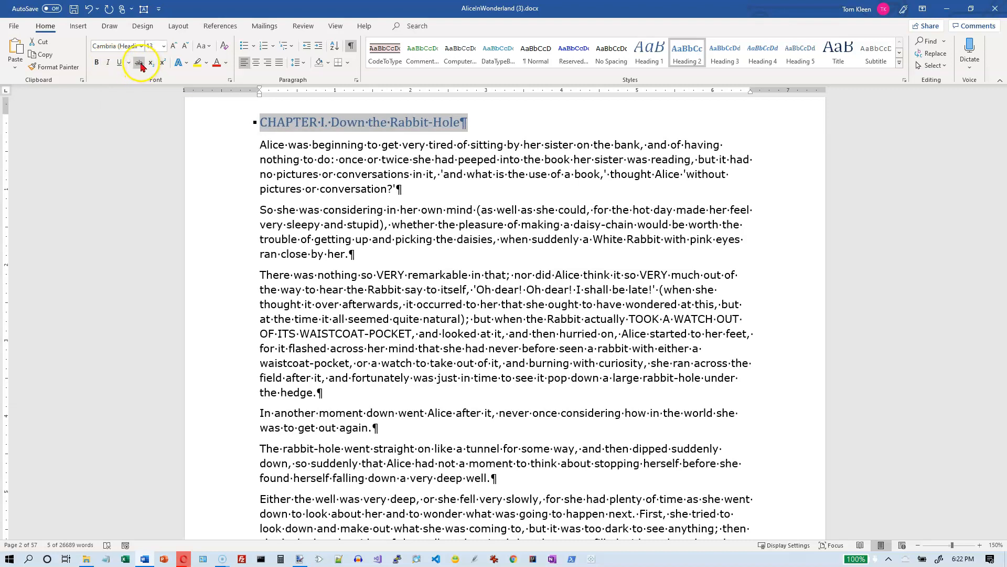
left_click(141, 64)
Format the Chapter I heading as subscript and as superscript, switching each one back off
left_click(150, 64)
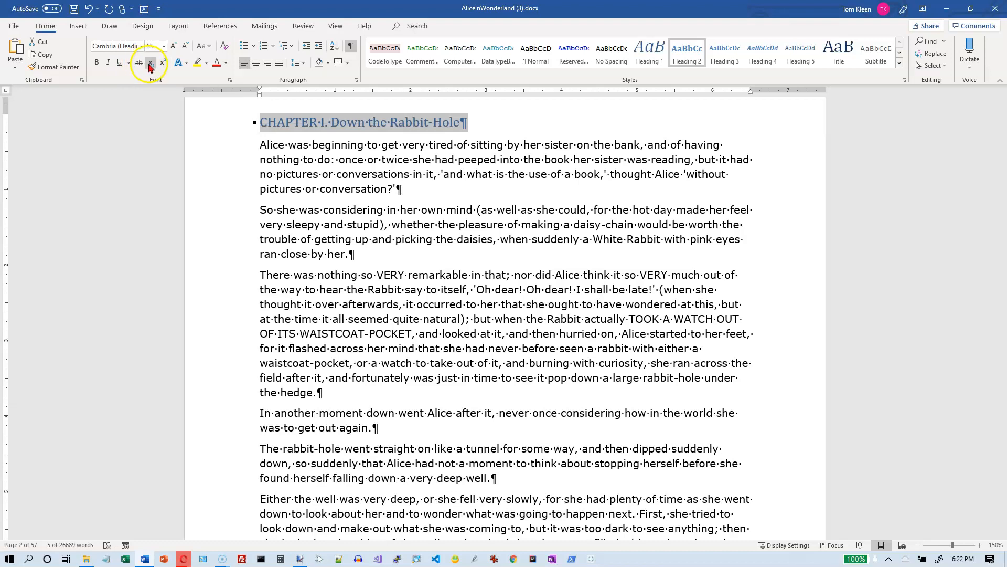
left_click(151, 64)
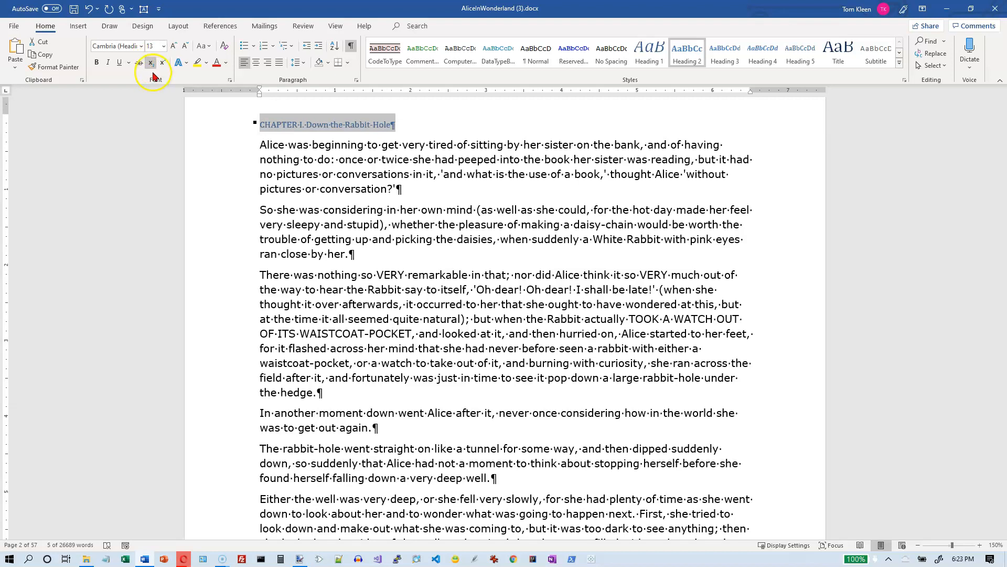
left_click(151, 63)
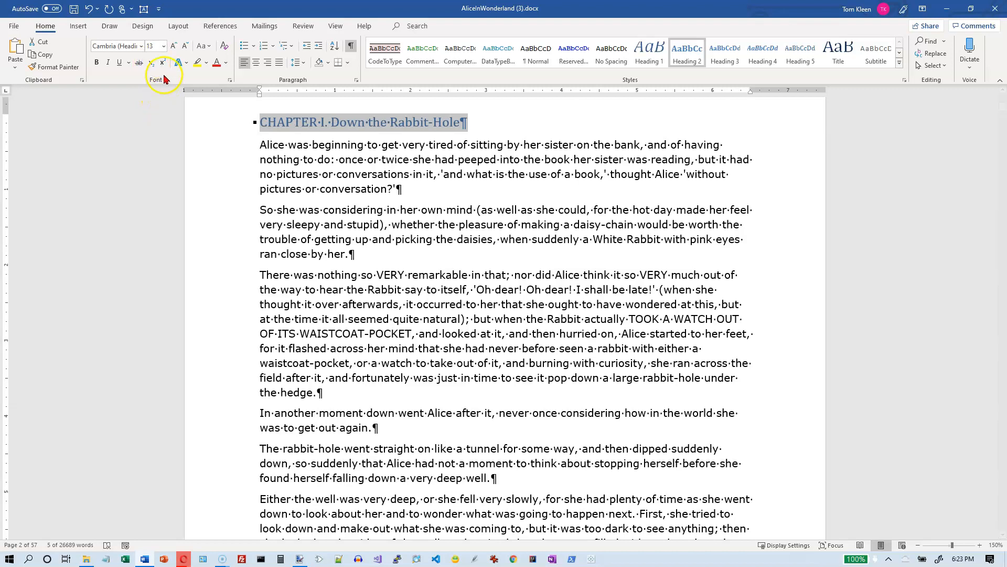
left_click(164, 64)
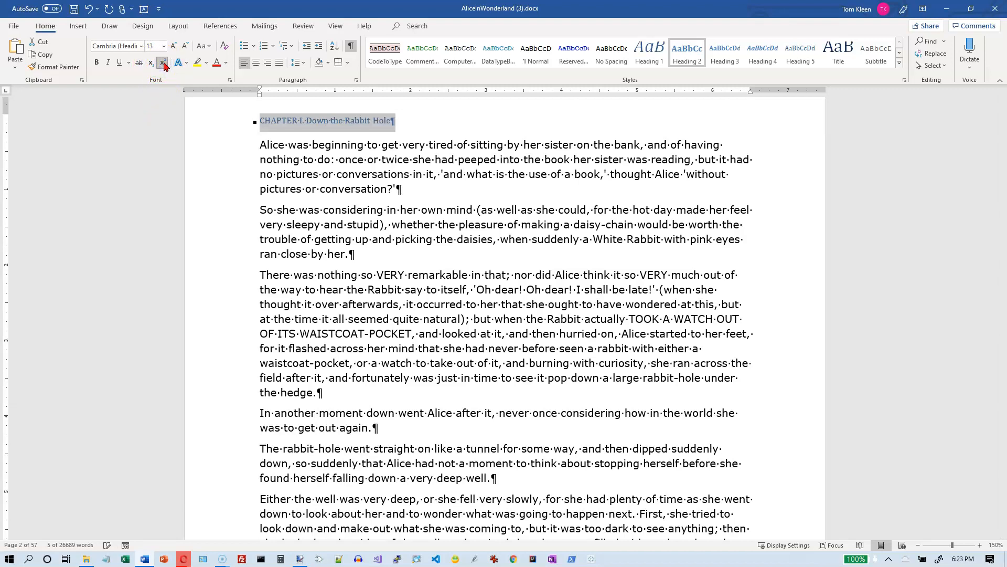
left_click(163, 64)
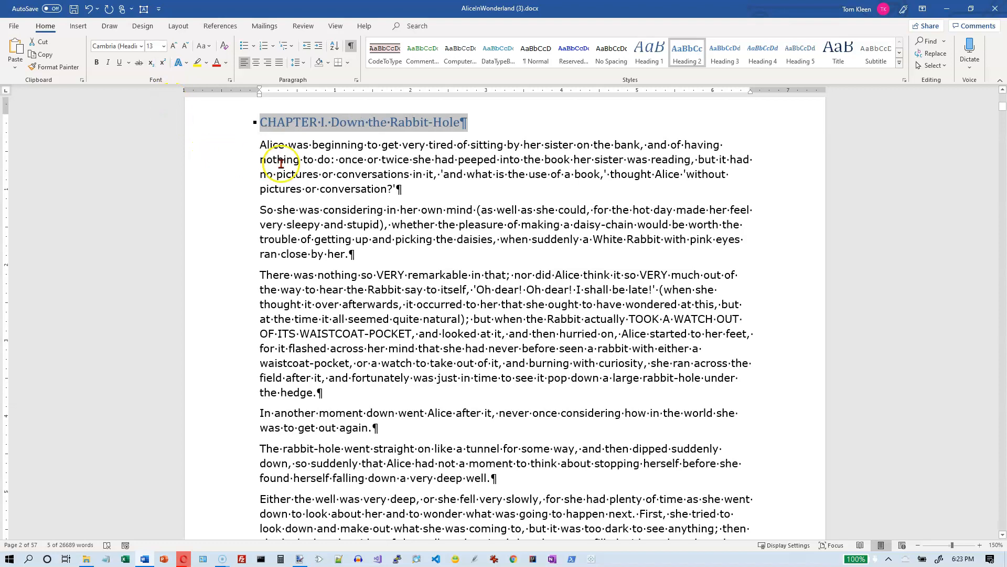
Add a 2 directly after "Alice" in the first paragraph, and try subscript and superscript on it before returning it to normal text
left_click(285, 145)
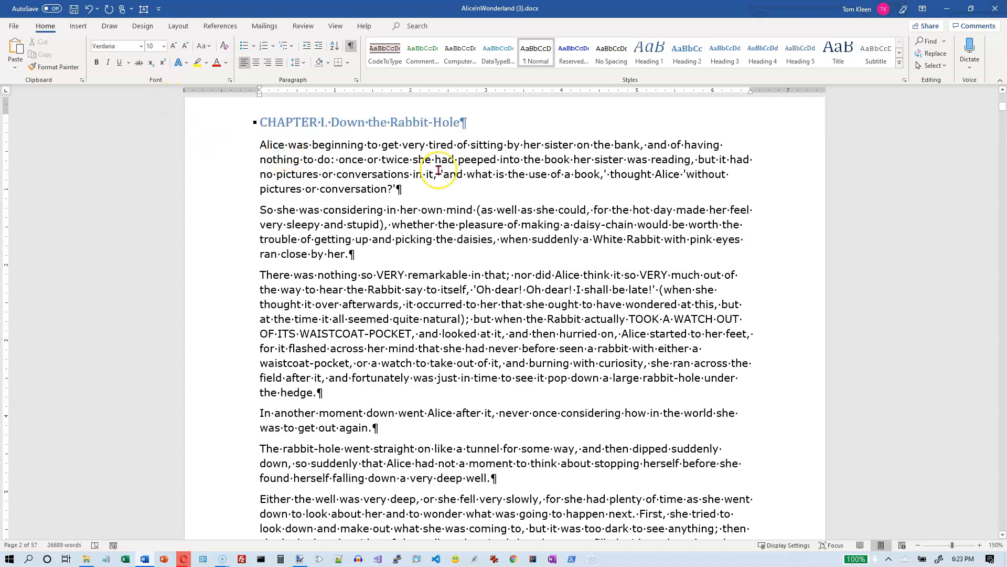
type("2")
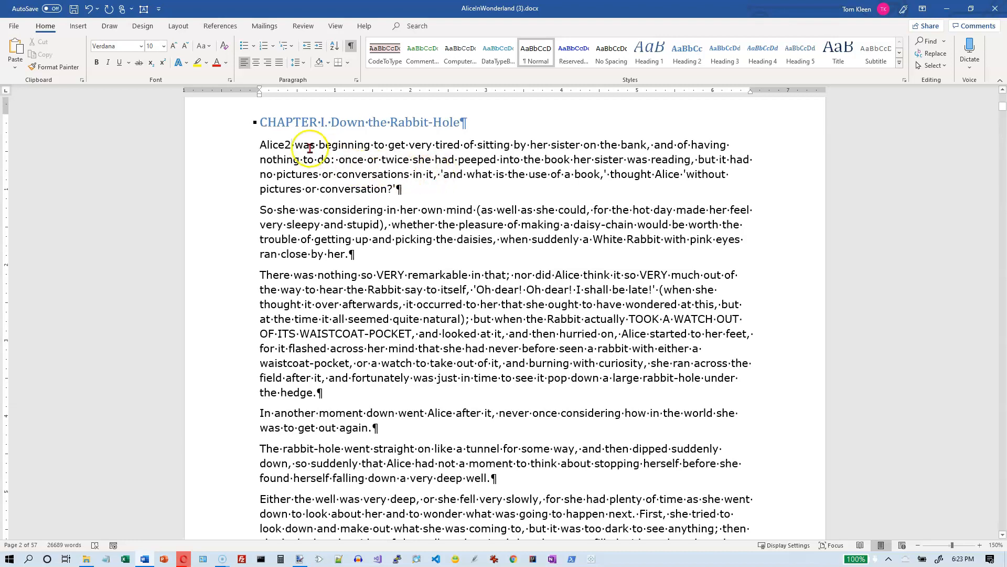
left_click(286, 146)
left_click_drag(286, 146, 292, 146)
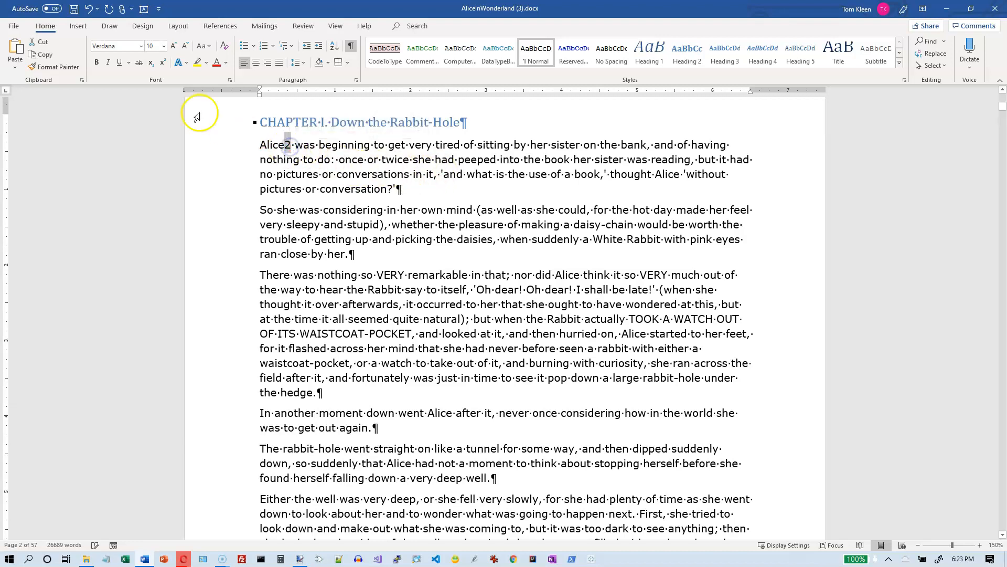
left_click(151, 64)
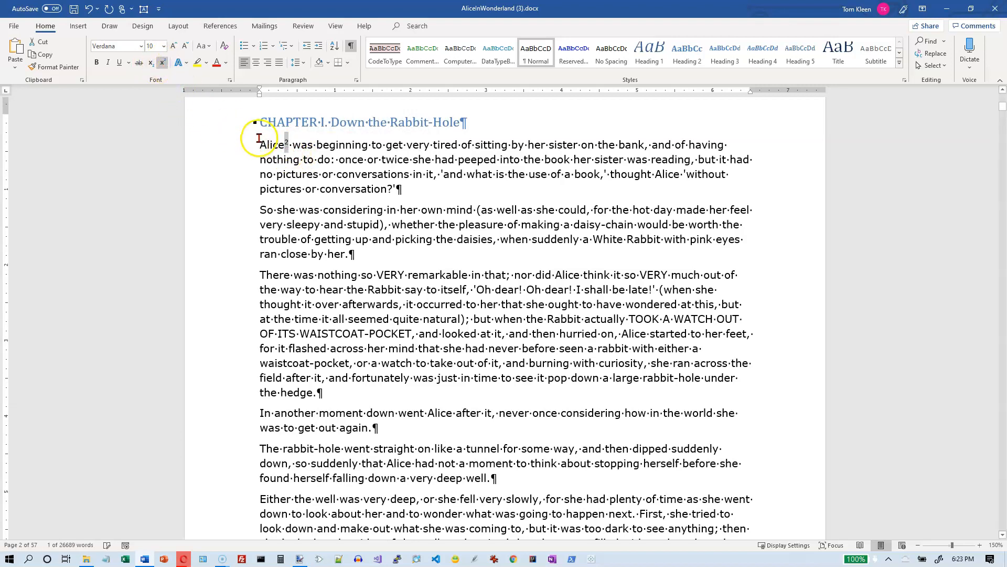
left_click(163, 63)
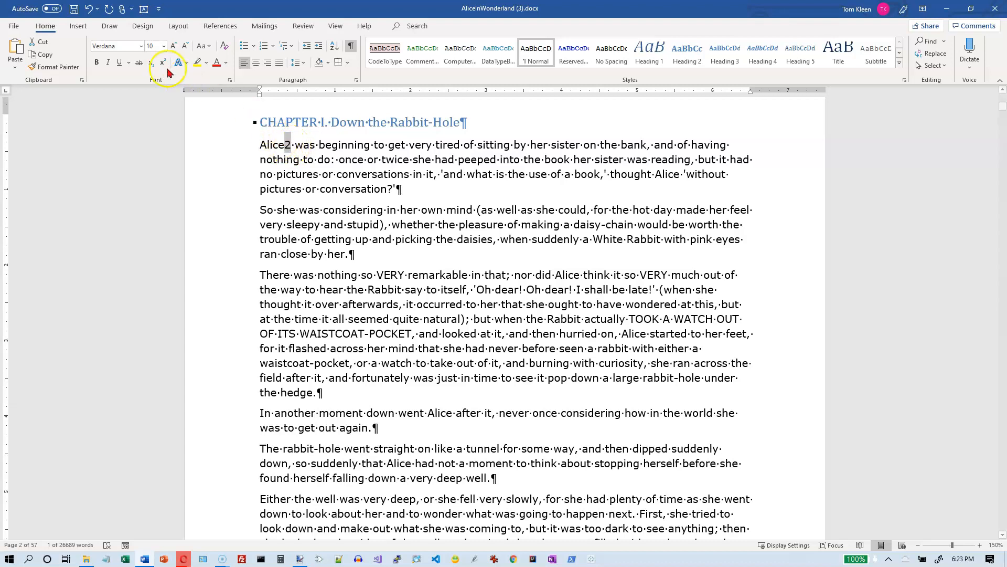
Select the whole first paragraph and preview the text effects, including reflection, number styles, ligatures and stylistic sets, without applying any
left_click_drag(249, 152, 250, 188)
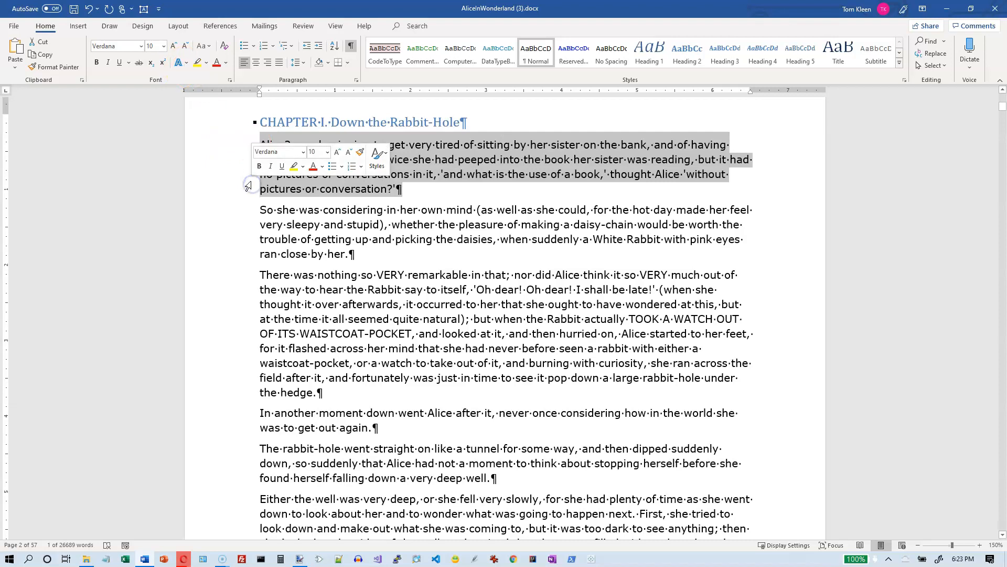
left_click(187, 63)
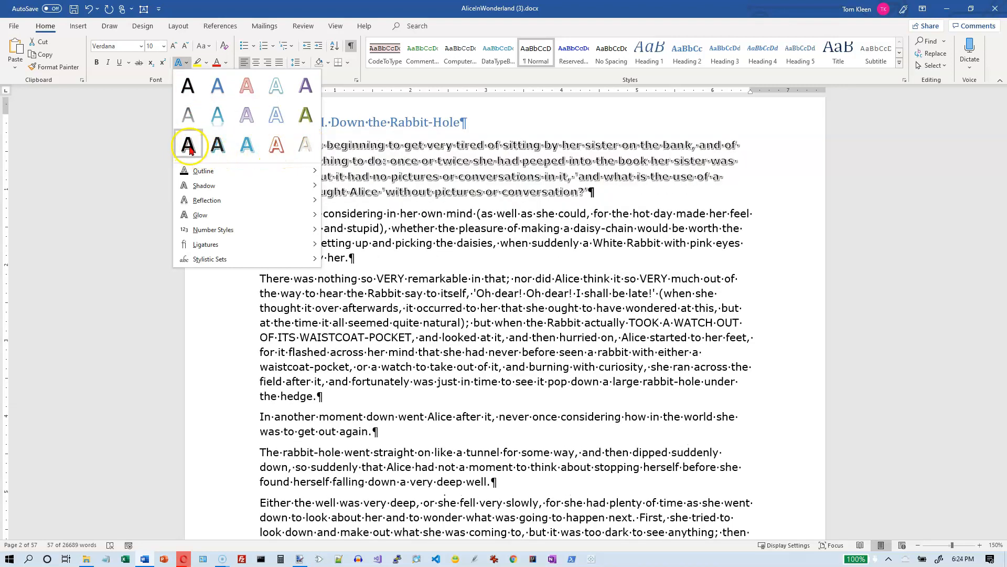
mouse_move(215, 175)
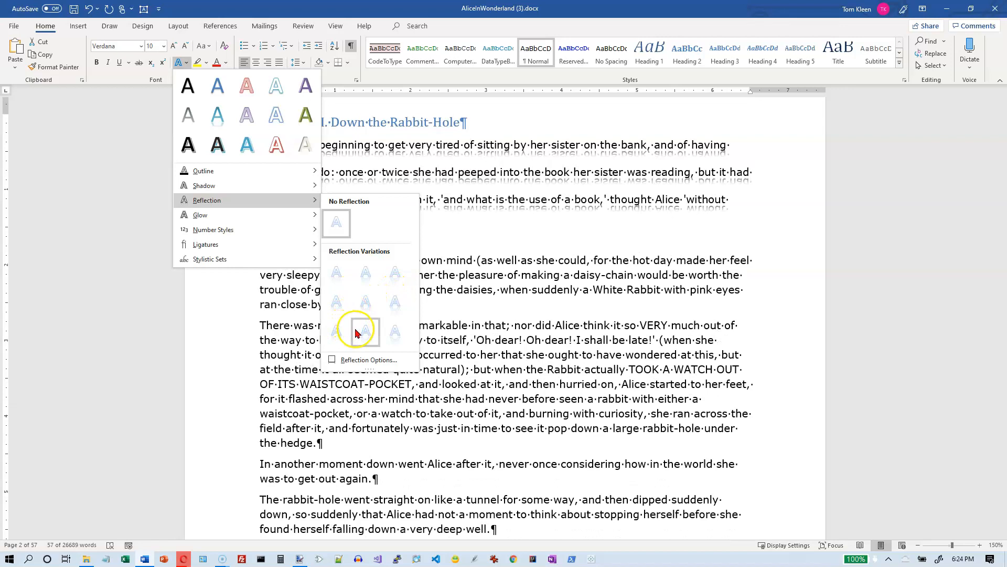
mouse_move(242, 216)
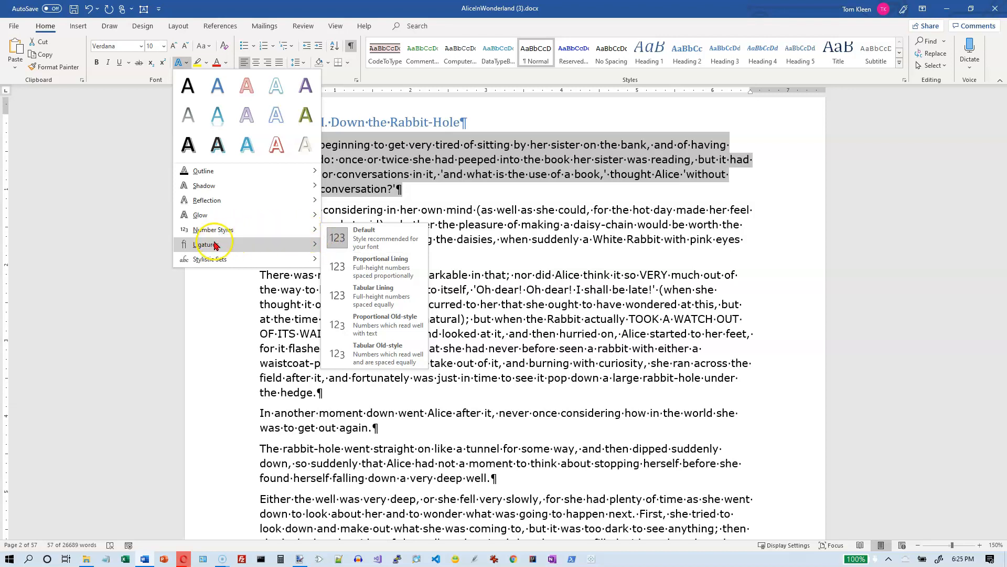
mouse_move(214, 248)
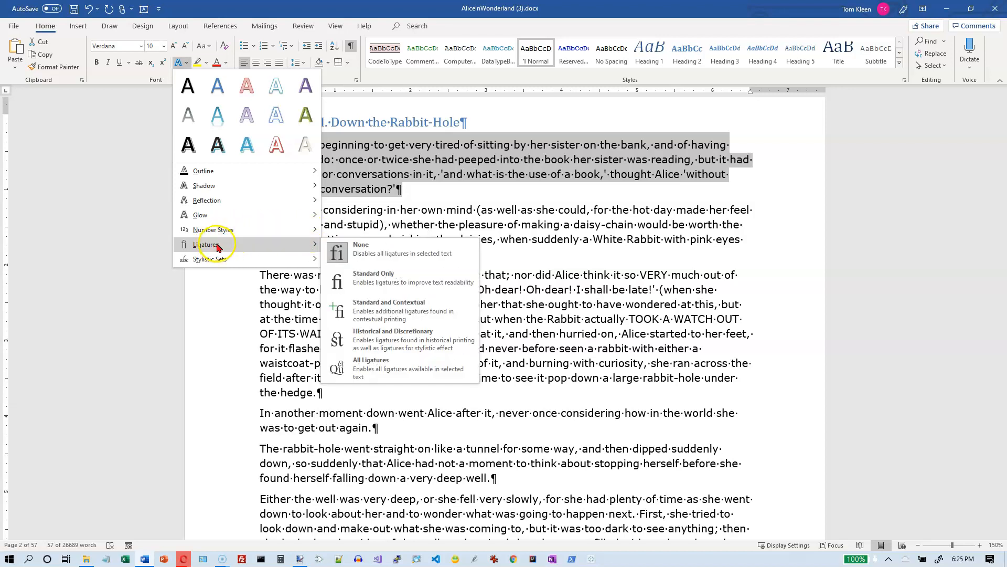
mouse_move(286, 253)
left_click(229, 261)
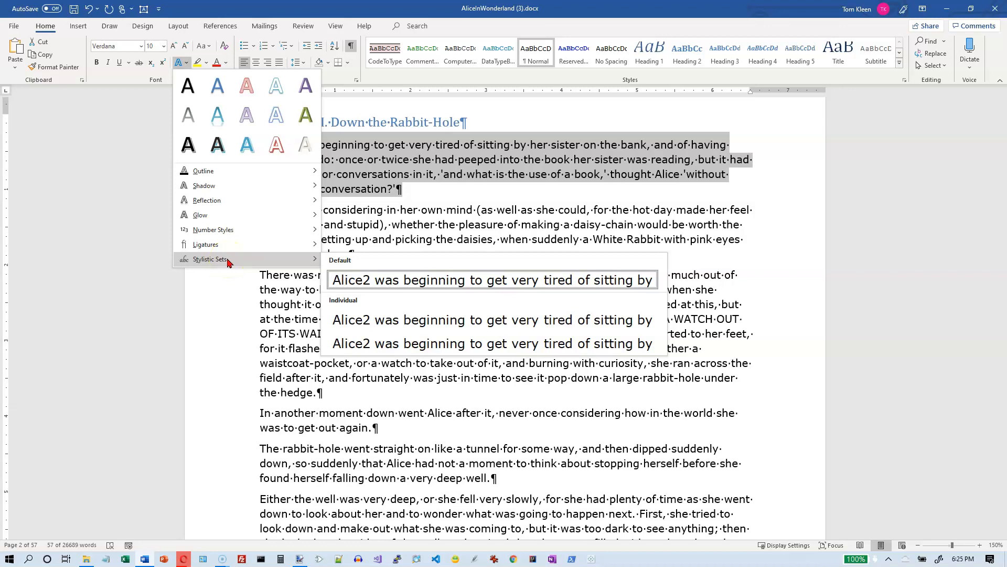
Preview highlight colors such as blue on the first paragraph without applying one
left_click(204, 63)
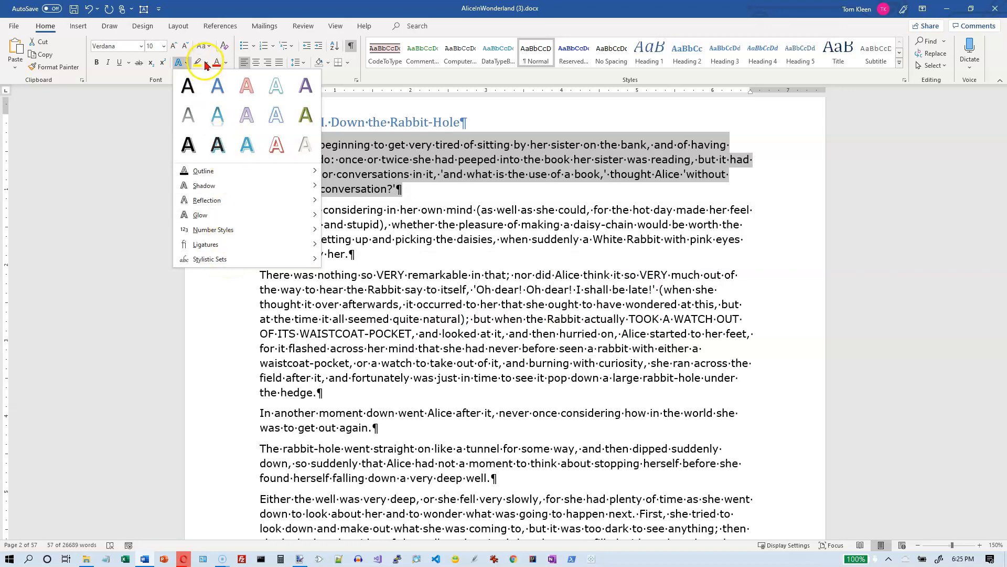
left_click(208, 64)
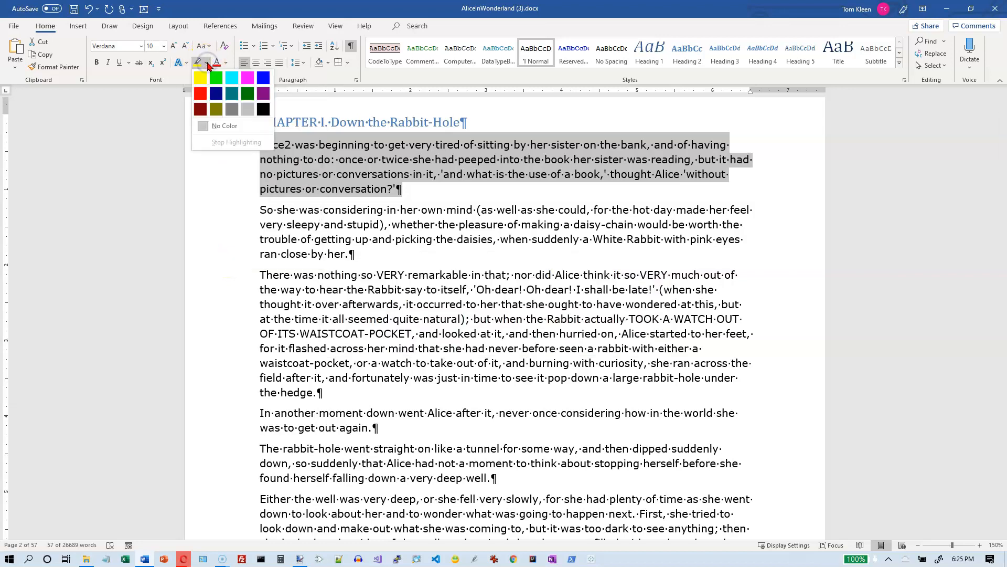
left_click(216, 78)
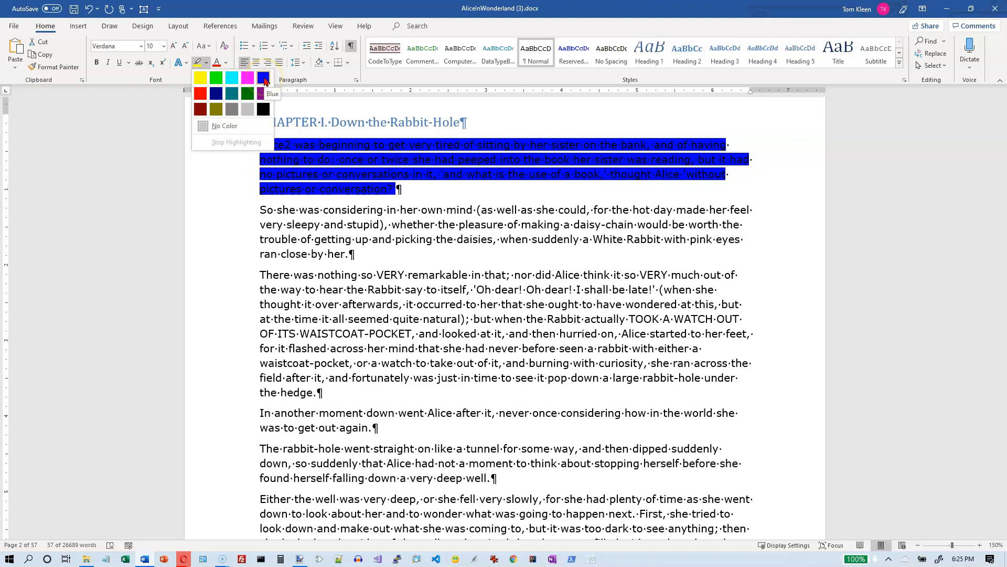
Preview font colors on the first paragraph, examine the standard and custom RGB color choices, and close them without picking a color
left_click(227, 64)
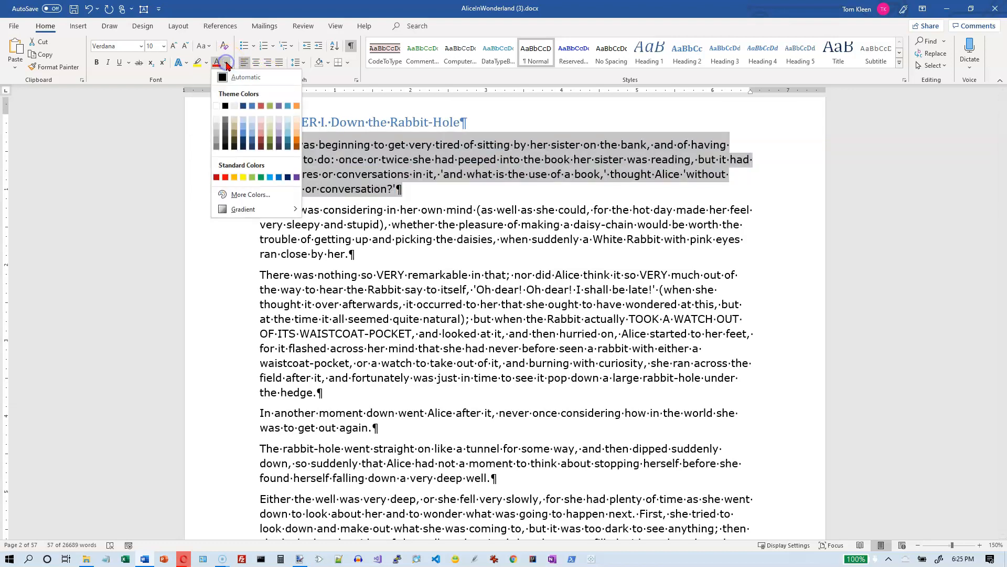
left_click(216, 178)
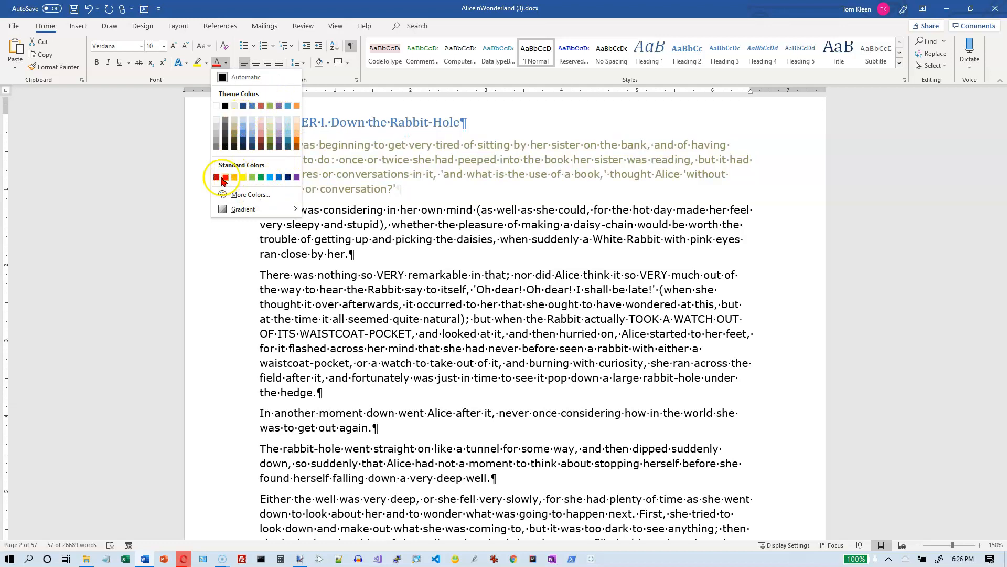
left_click(255, 195)
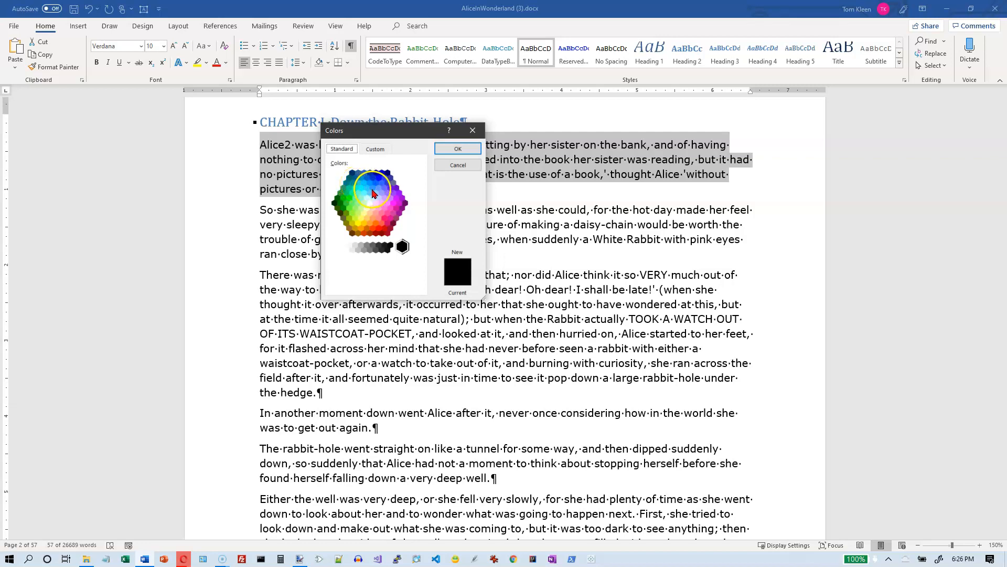
left_click(375, 150)
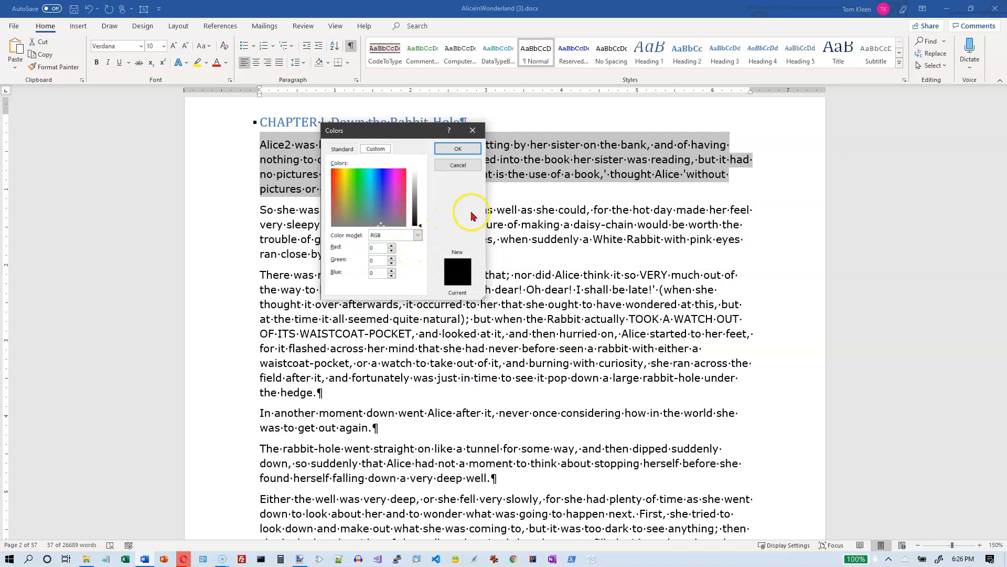
left_click(473, 131)
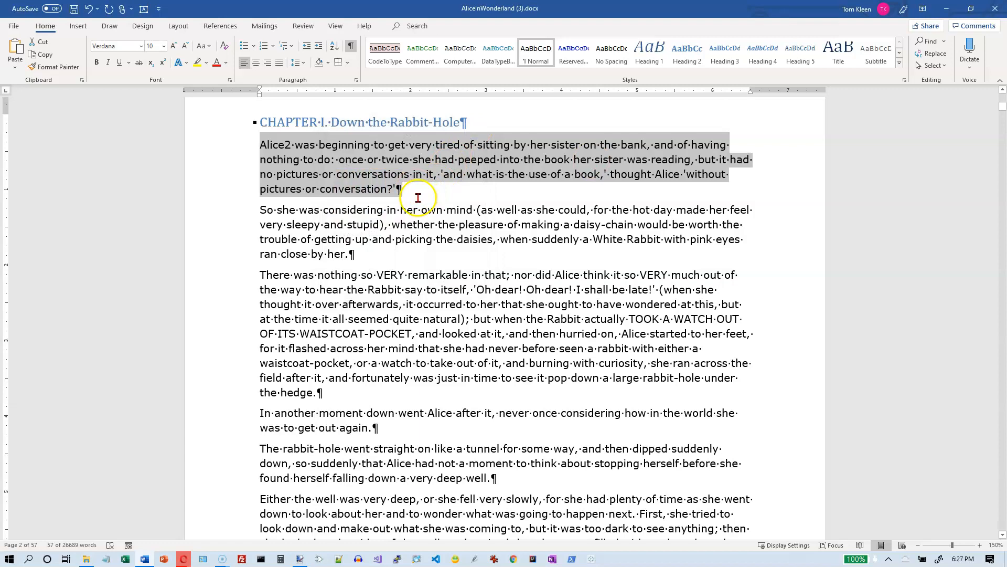
left_click(99, 64)
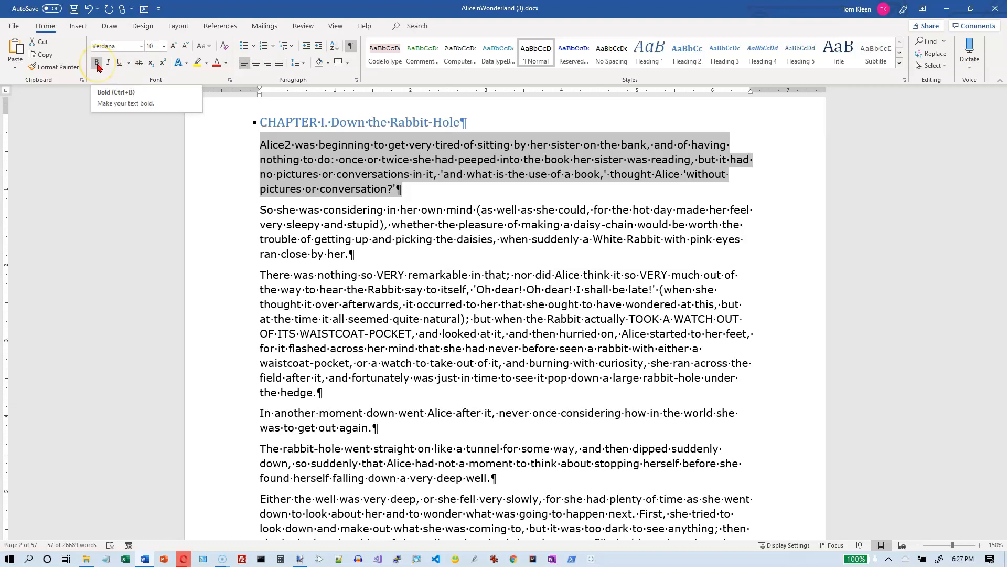
Preview the underline styles and underline color choices on the first paragraph without applying any
left_click(129, 63)
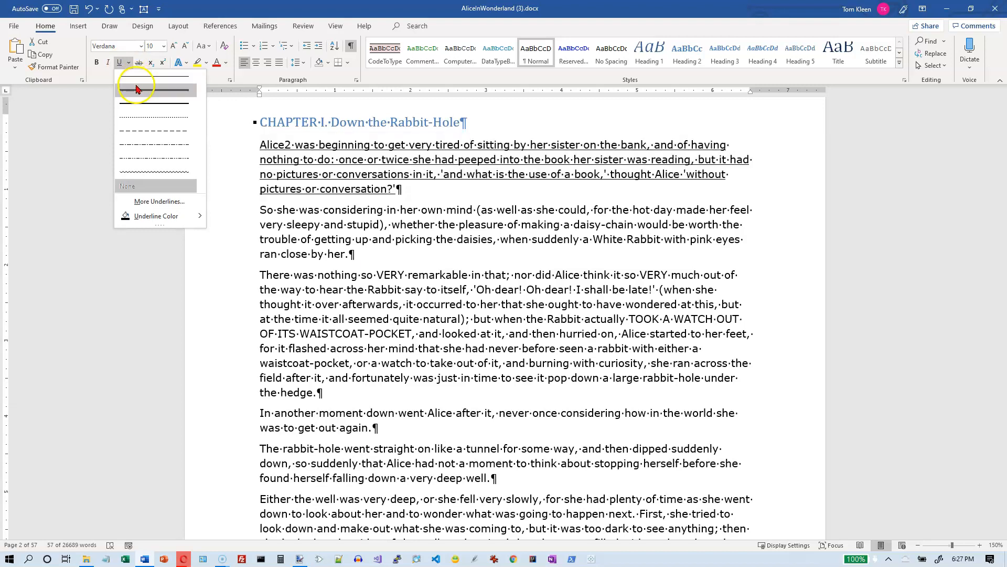
left_click(139, 107)
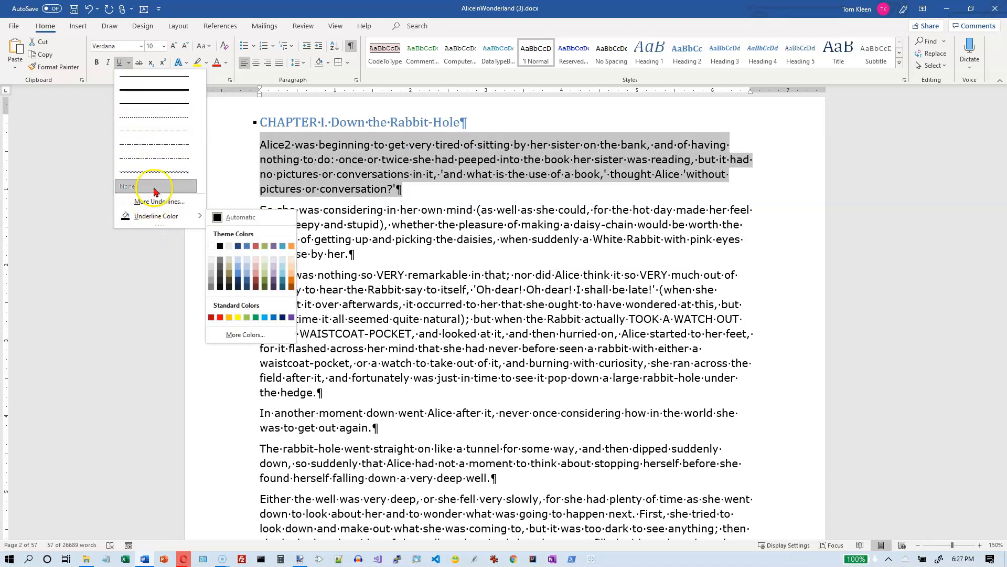
left_click(270, 145)
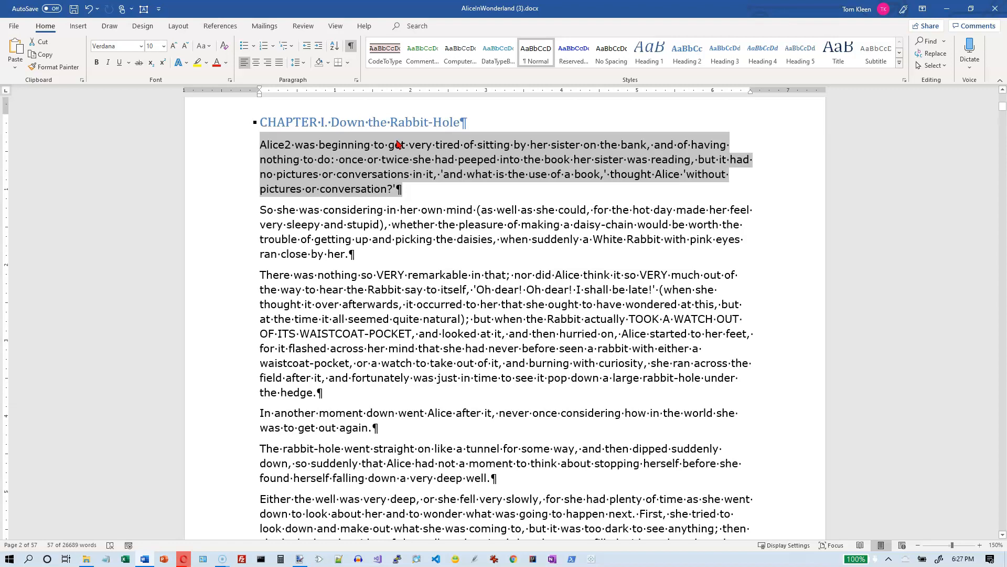
Grow the selected first paragraph's font one point at a time up to 15 points
key("ctrl+bracketright")
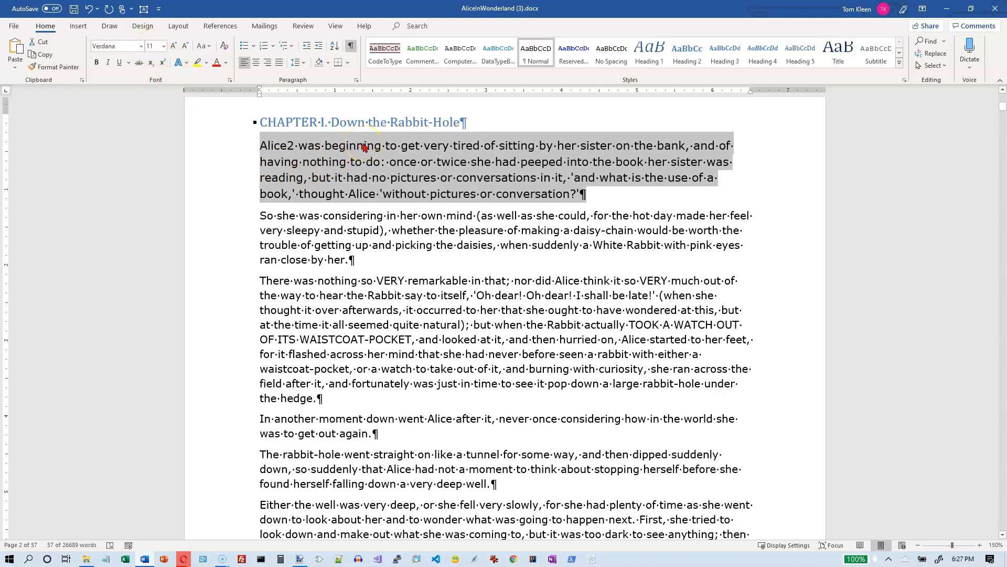
key("ctrl+bracketright")
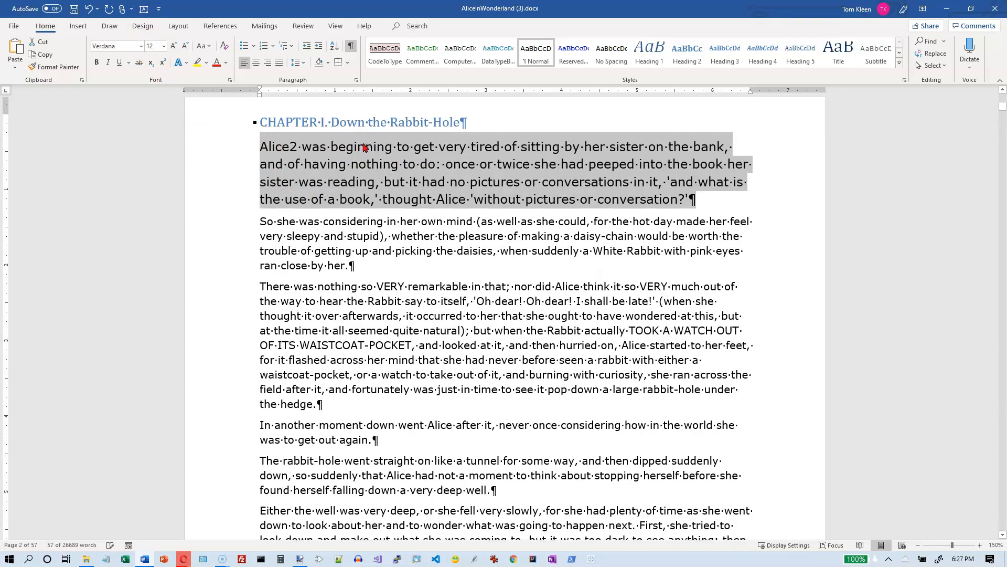
key("ctrl+bracketright")
key("ctrl+bracketright")
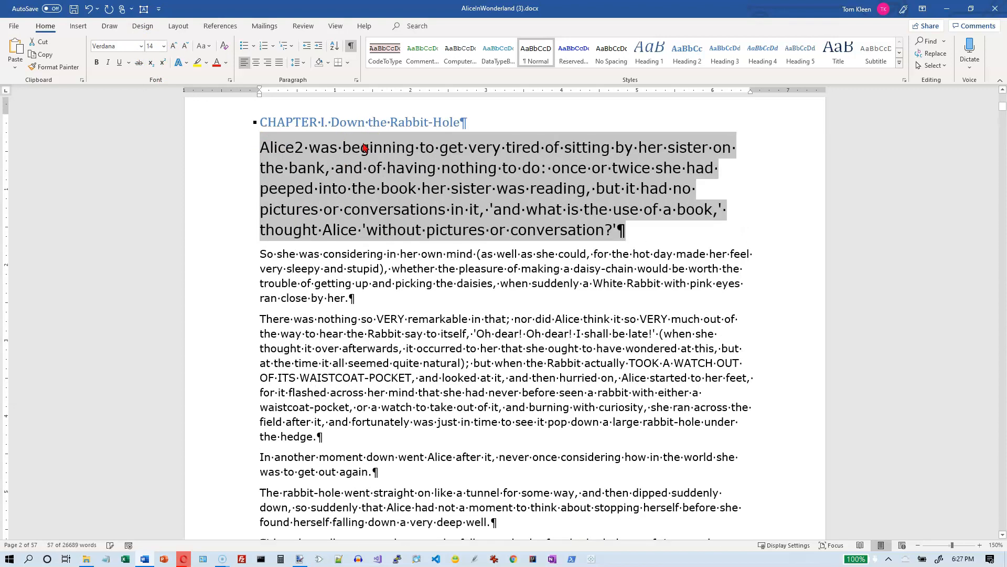
key("ctrl+bracketright")
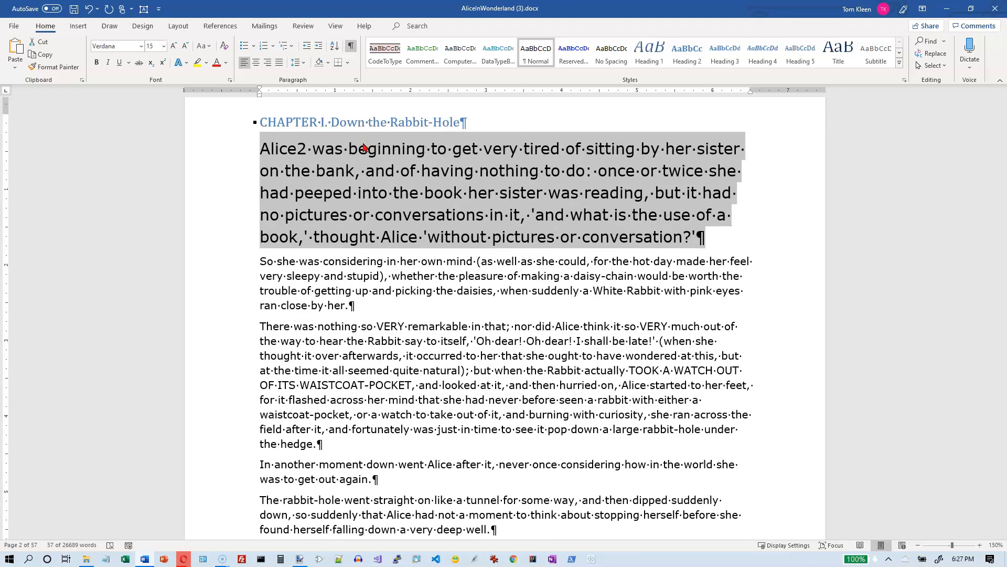
Shrink the first paragraph's font one point at a time down to 11 points
key("ctrl+bracketleft")
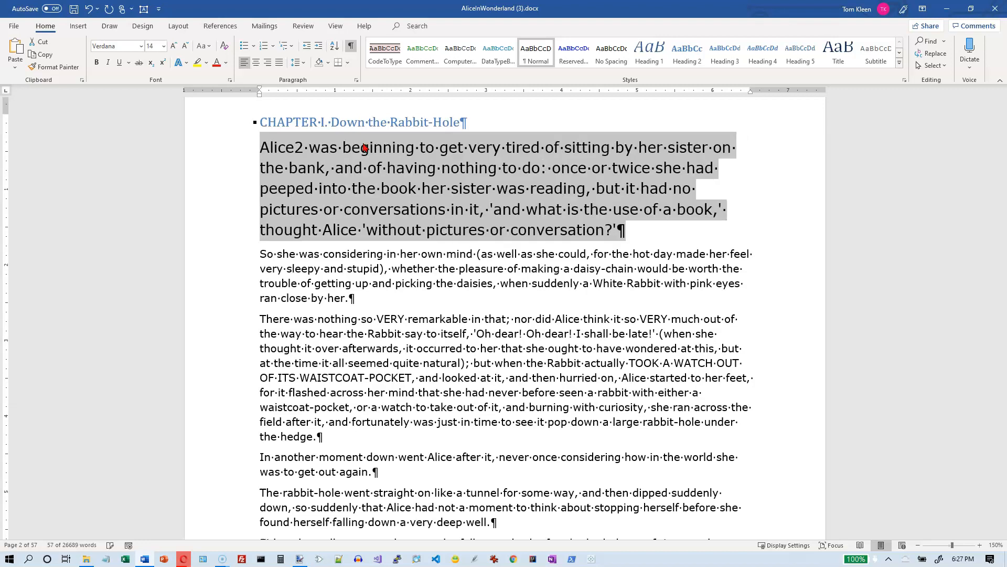
key("ctrl+bracketleft")
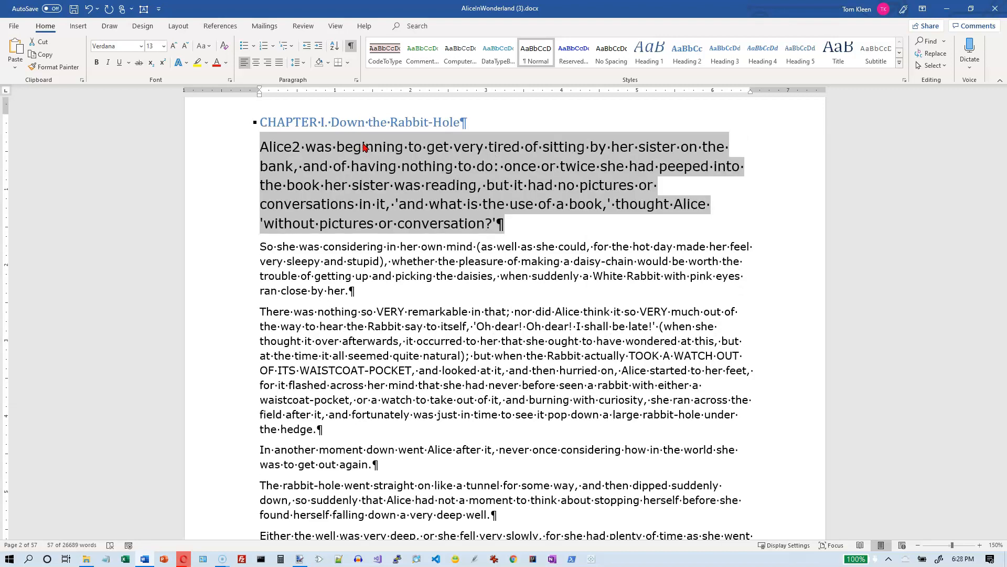
key("ctrl+bracketleft")
key("ctrl+bracketleft")
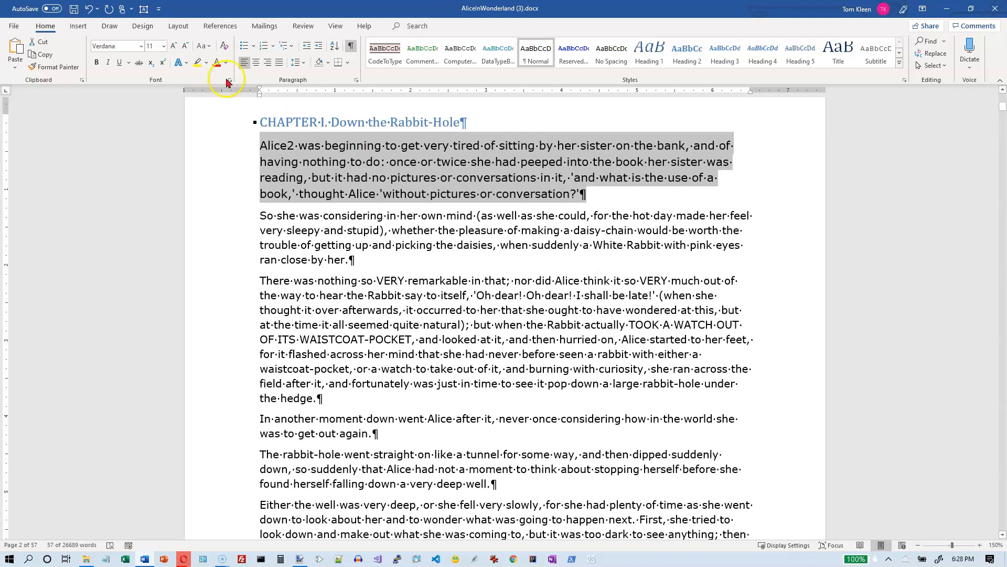
Look through the preset font sizes and grow the first paragraph one point at a time to 26 points
left_click(164, 48)
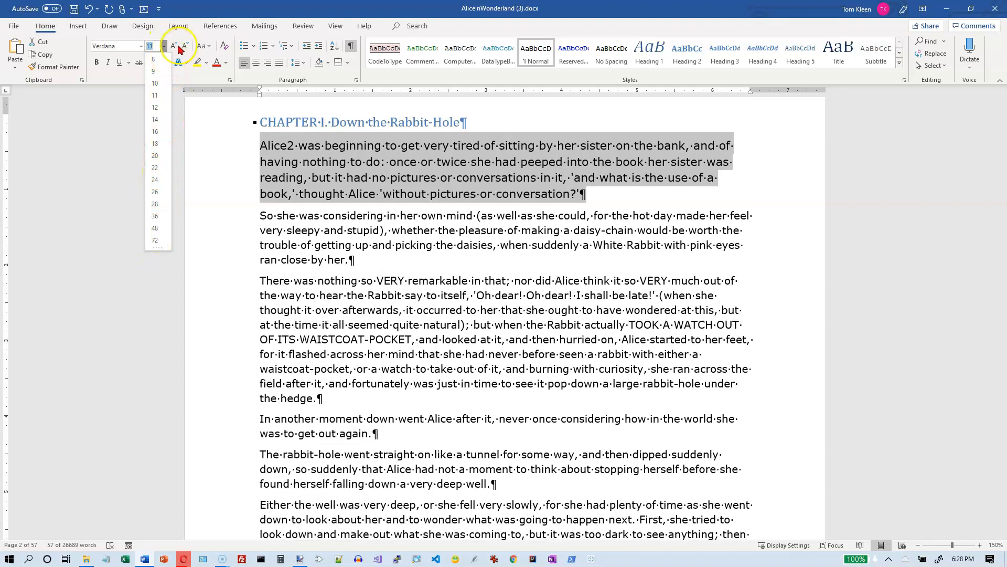
key("Escape")
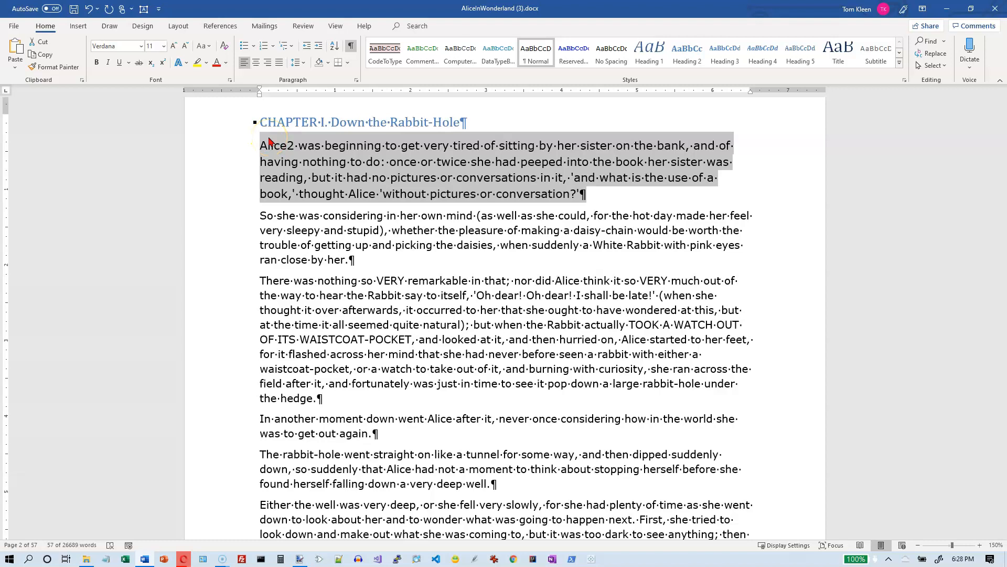
key("ctrl+bracketright")
key("ctrl+bracketright")
key("ctrl+bracketright")
key("ctrl+bracketright")
key("ctrl+bracketright")
key("ctrl+bracketright")
key("ctrl+bracketright")
key("ctrl+bracketright")
key("ctrl+bracketright")
key("ctrl+bracketright")
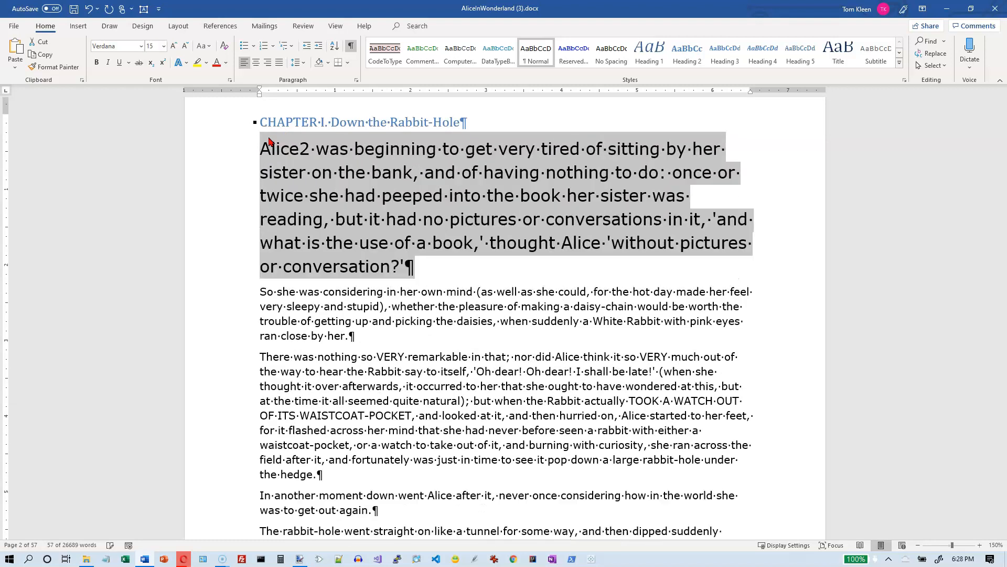
key("ctrl+bracketright")
key("ctrl+bracketright")
key("ctrl+bracketright")
key("ctrl+bracketright")
key("ctrl+bracketright")
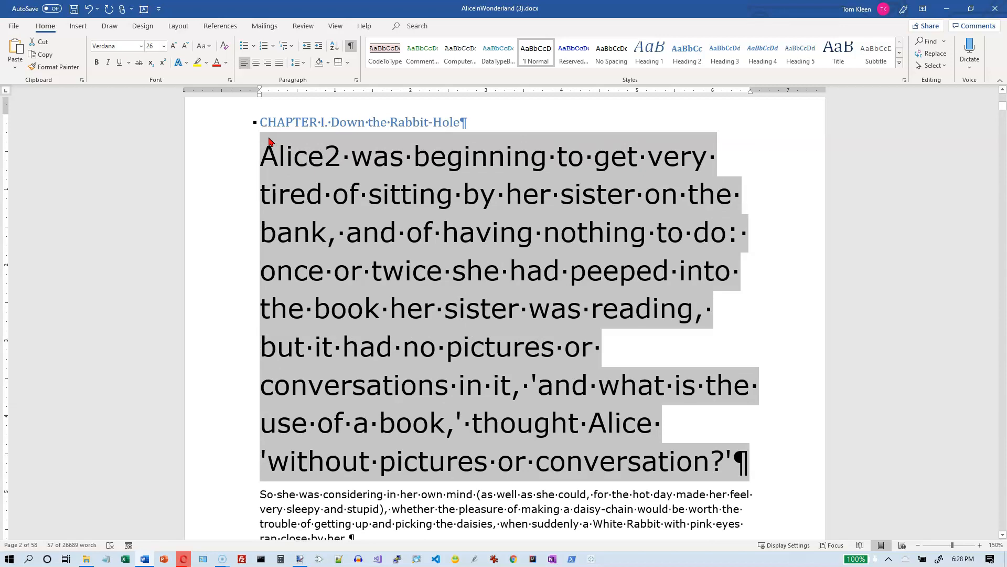
left_click(163, 46)
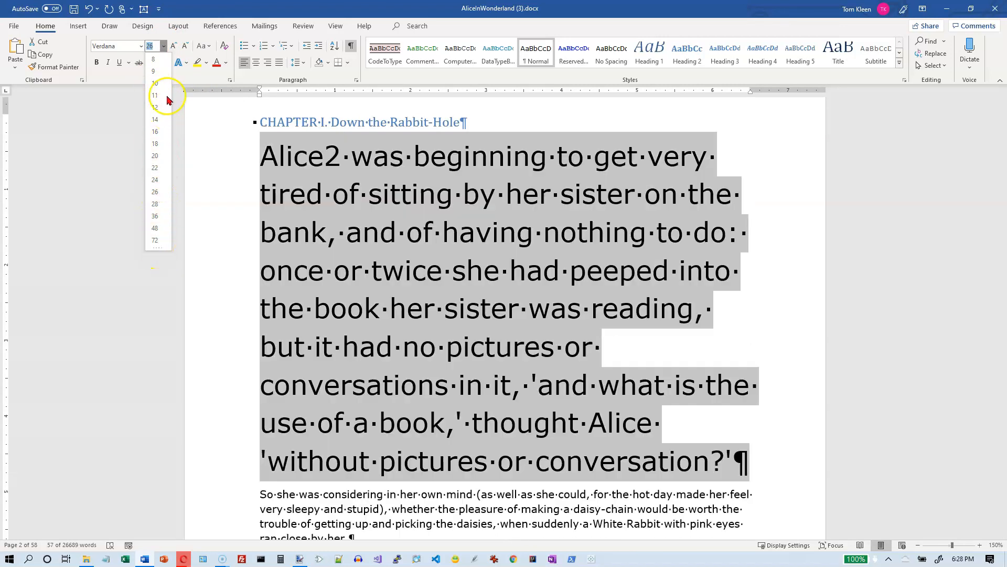
left_click(164, 47)
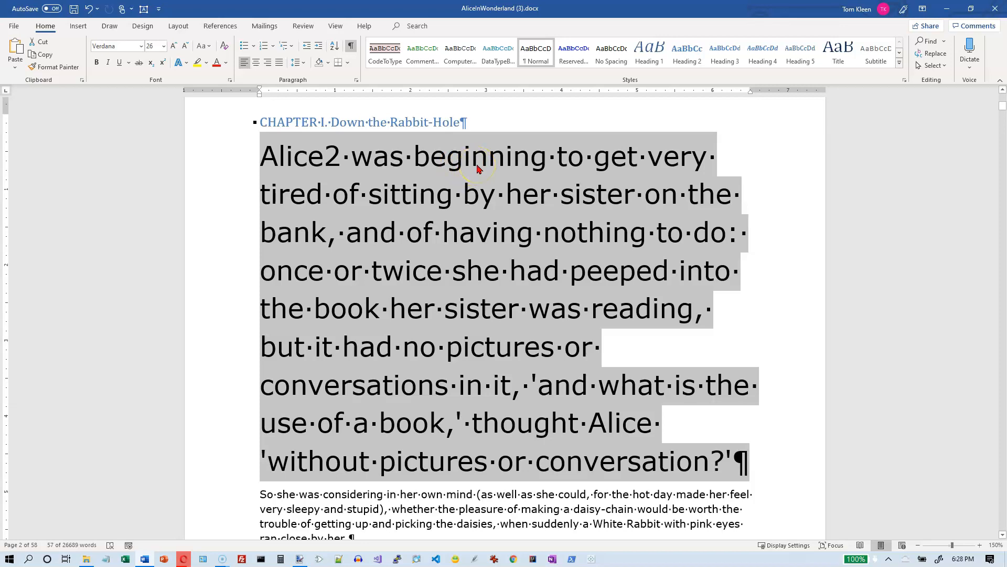
Review the theme font colors and set the first paragraph's font color to Automatic
left_click(227, 64)
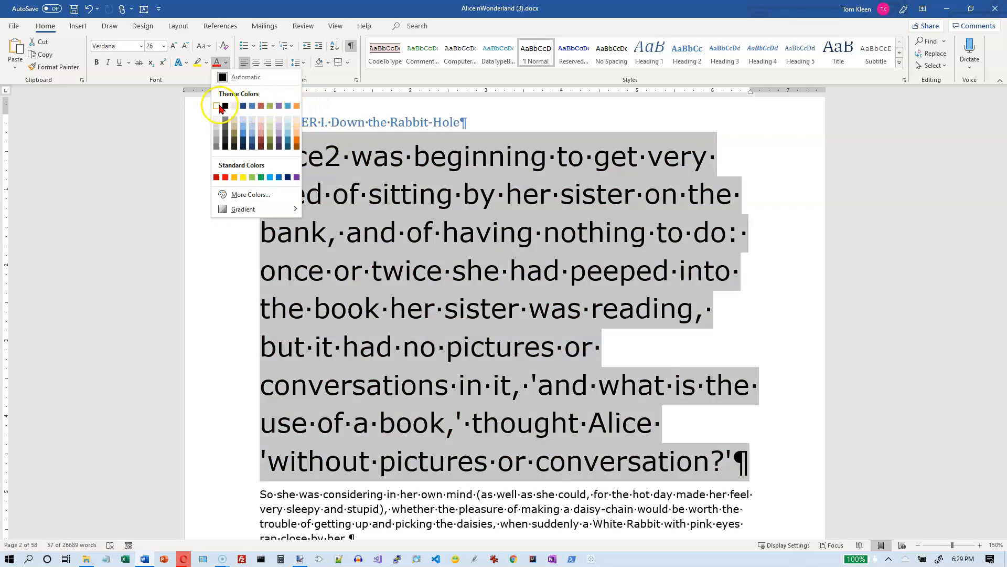
left_click(247, 78)
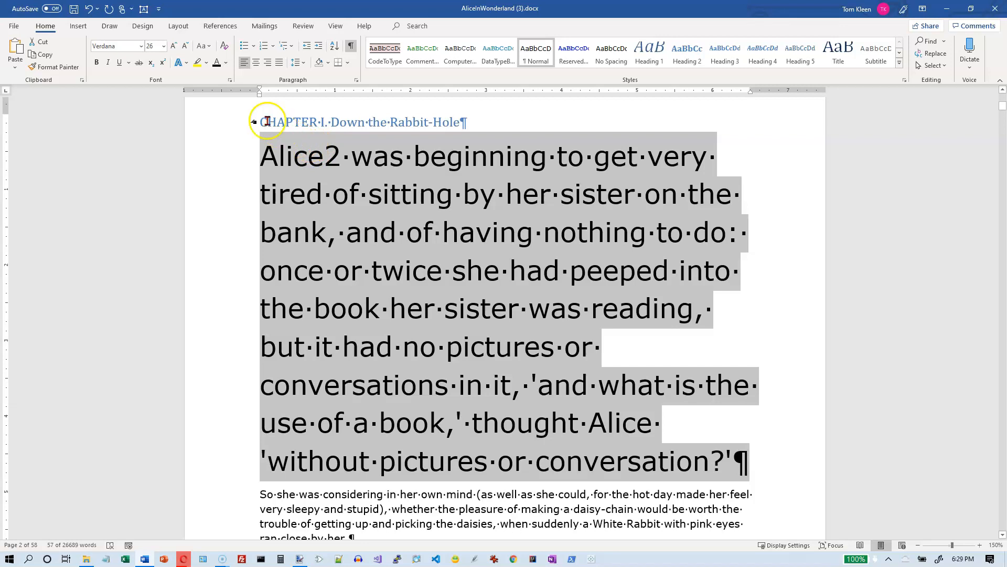
Apply the Organic theme to the document
left_click(142, 26)
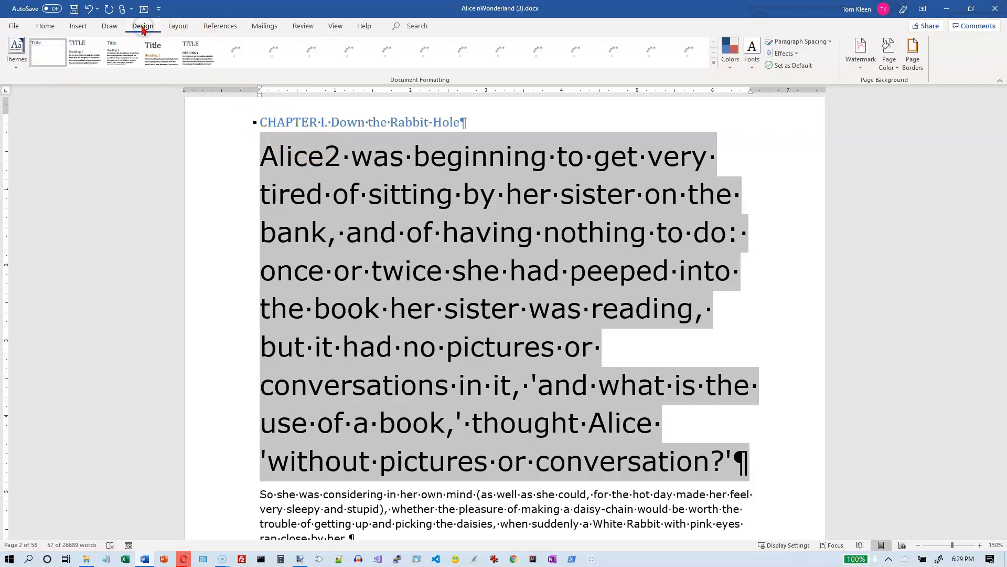
left_click(16, 56)
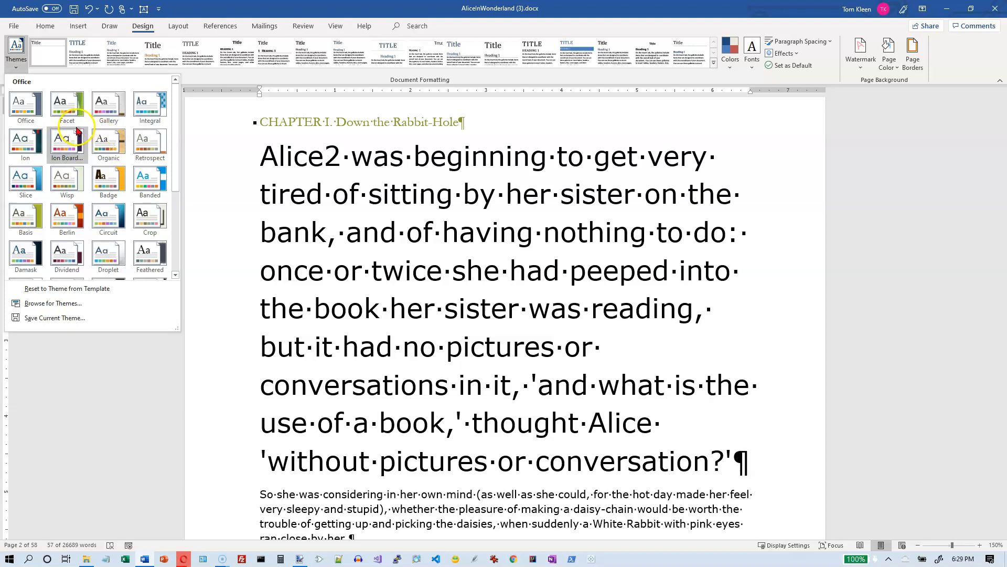
left_click(116, 151)
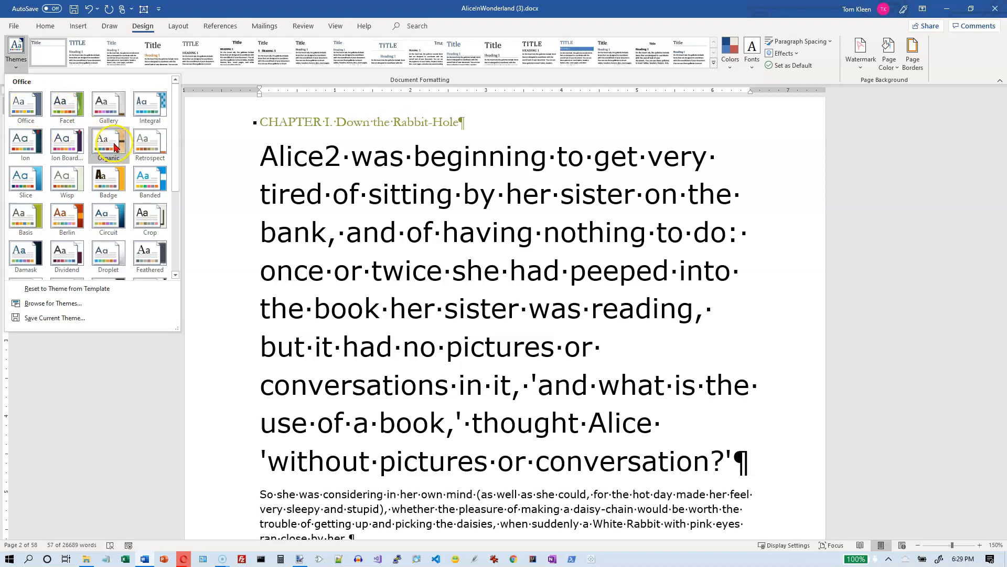
left_click(114, 147)
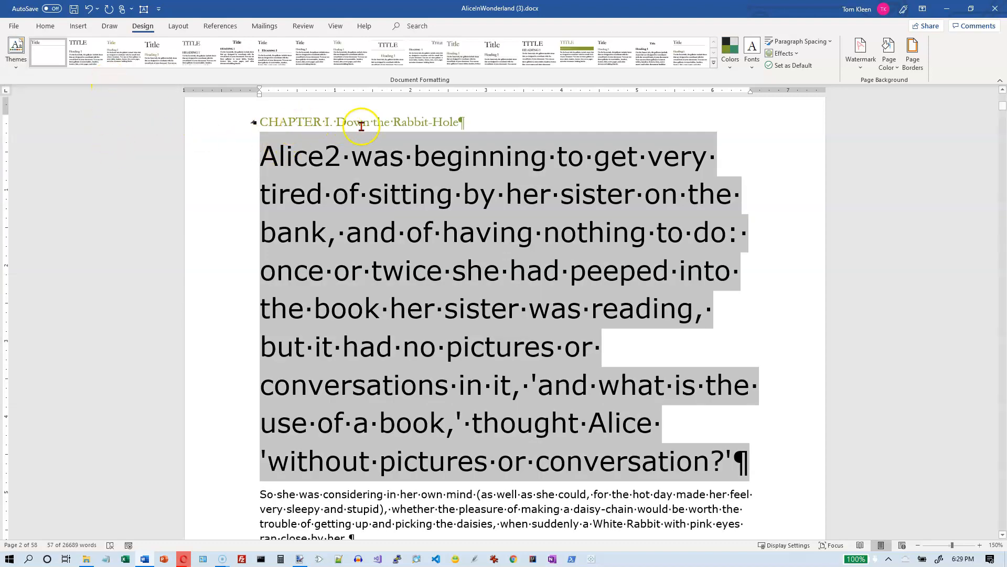
Preview the Organic theme's font colors on the first paragraph, and undo the theme change
left_click(46, 26)
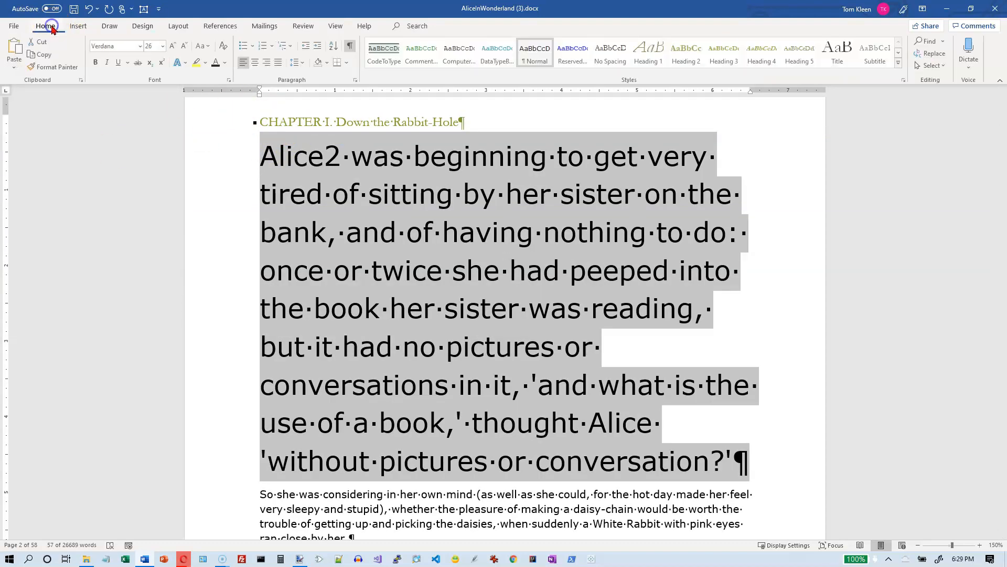
left_click(227, 63)
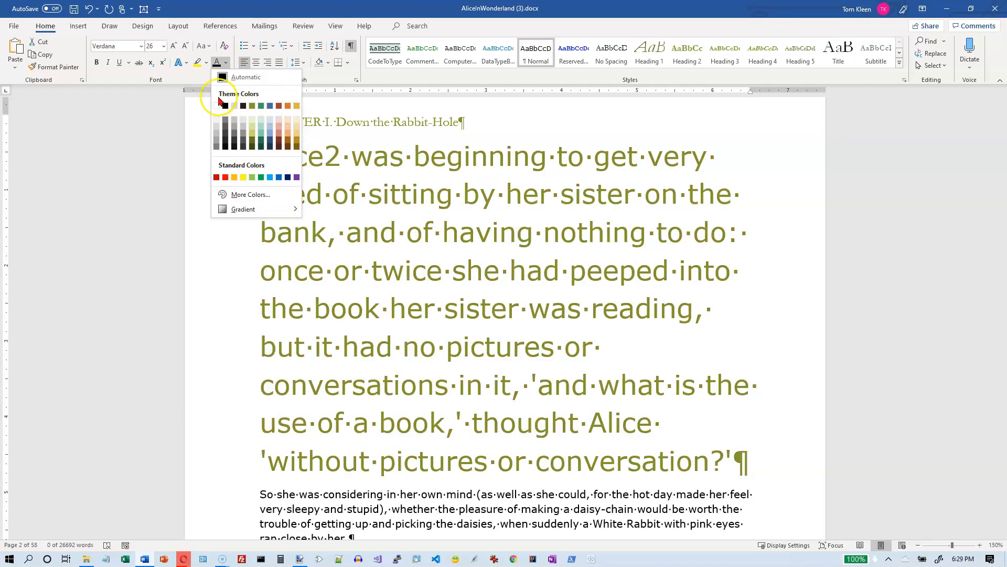
left_click(99, 9)
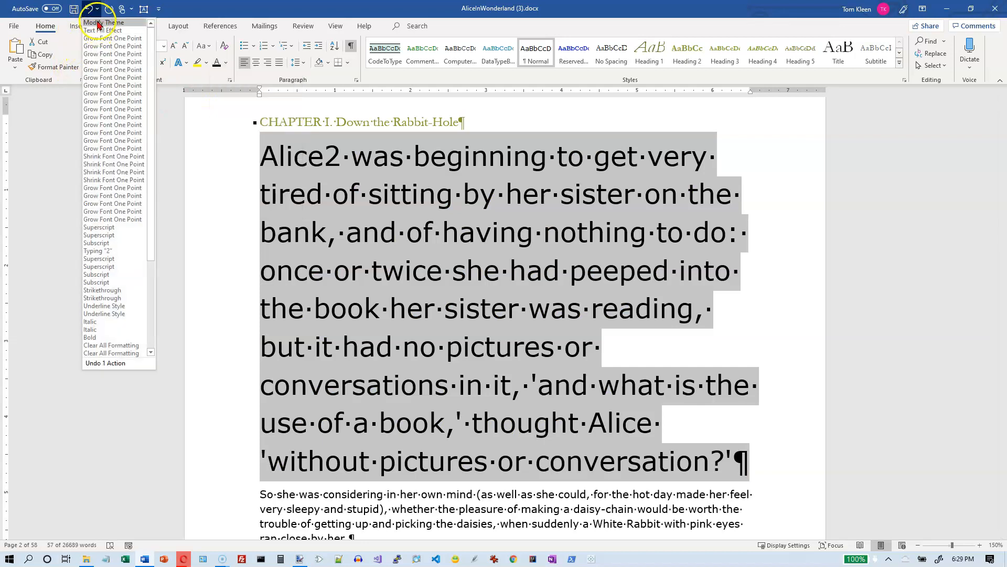
left_click(98, 23)
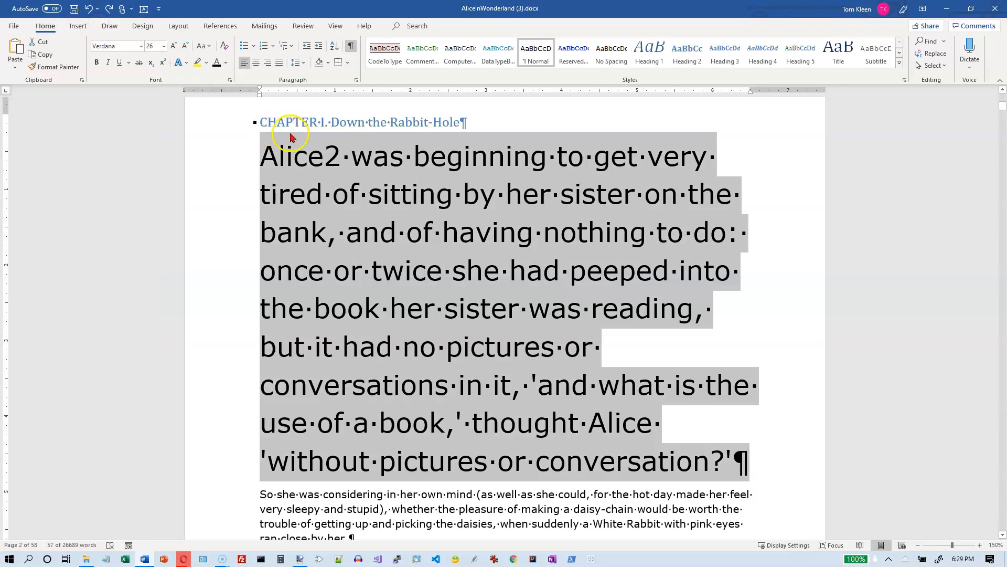
Place the cursor in the Chapter I heading and examine which theme color its text uses, without changing it
left_click(337, 123)
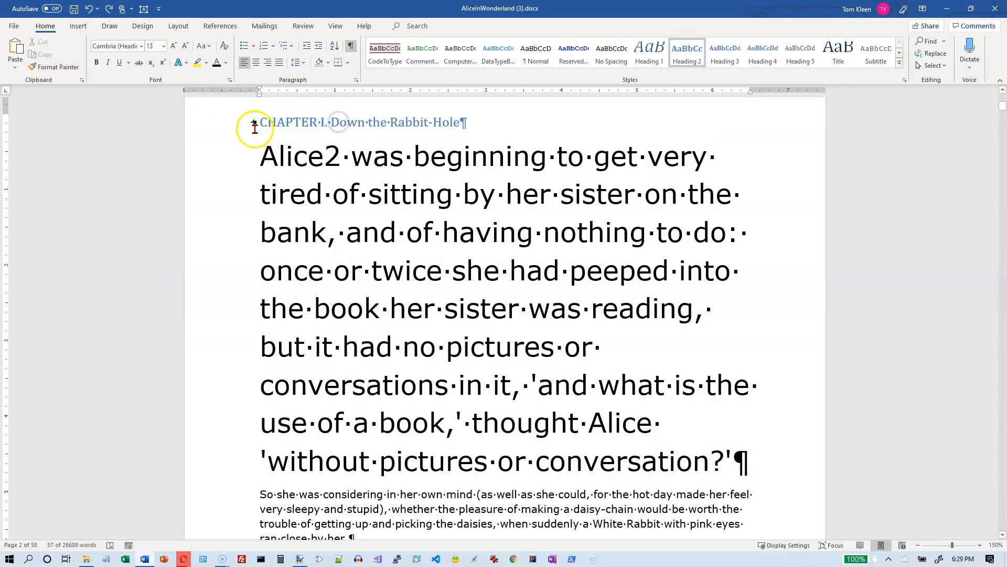
left_click(226, 62)
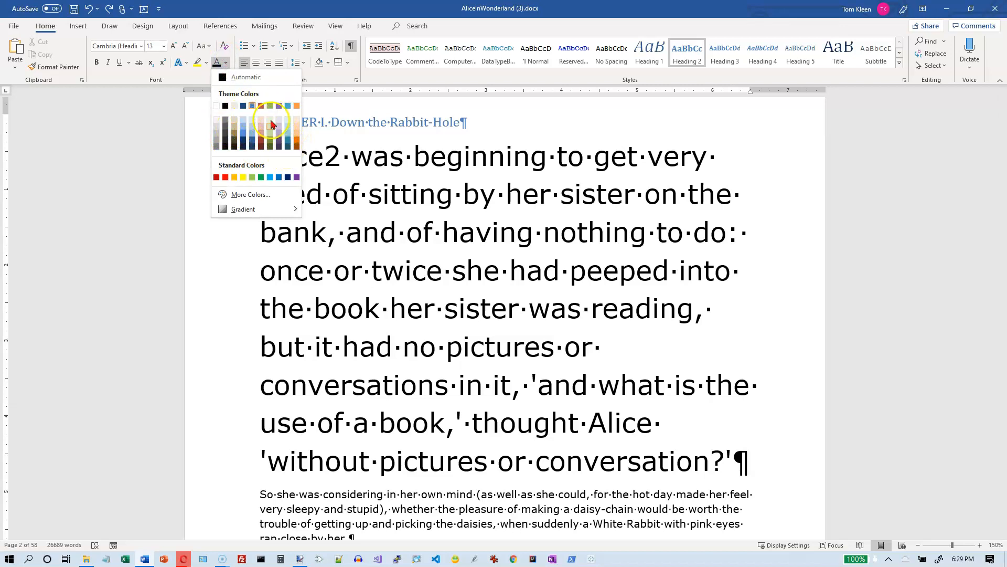
left_click(338, 121)
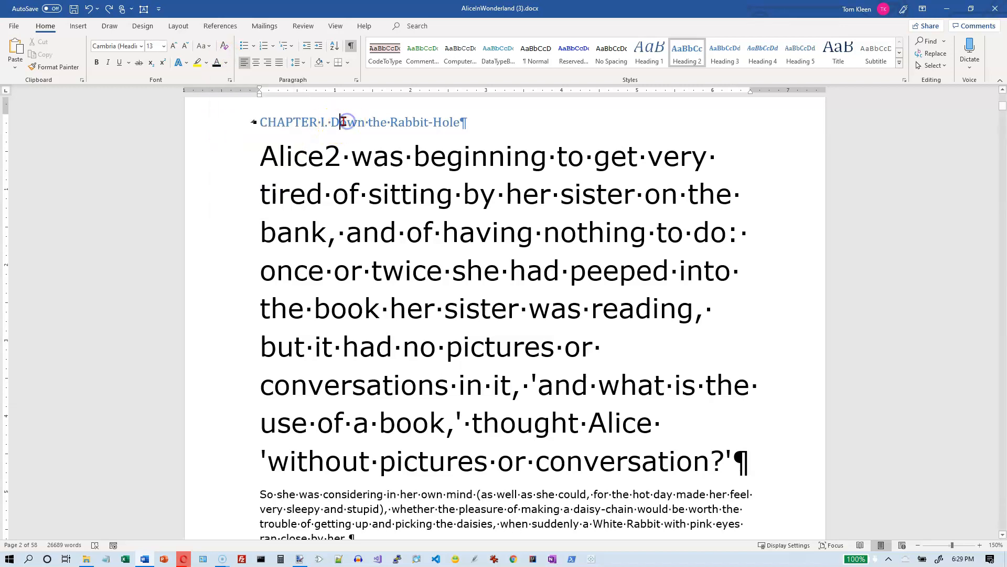